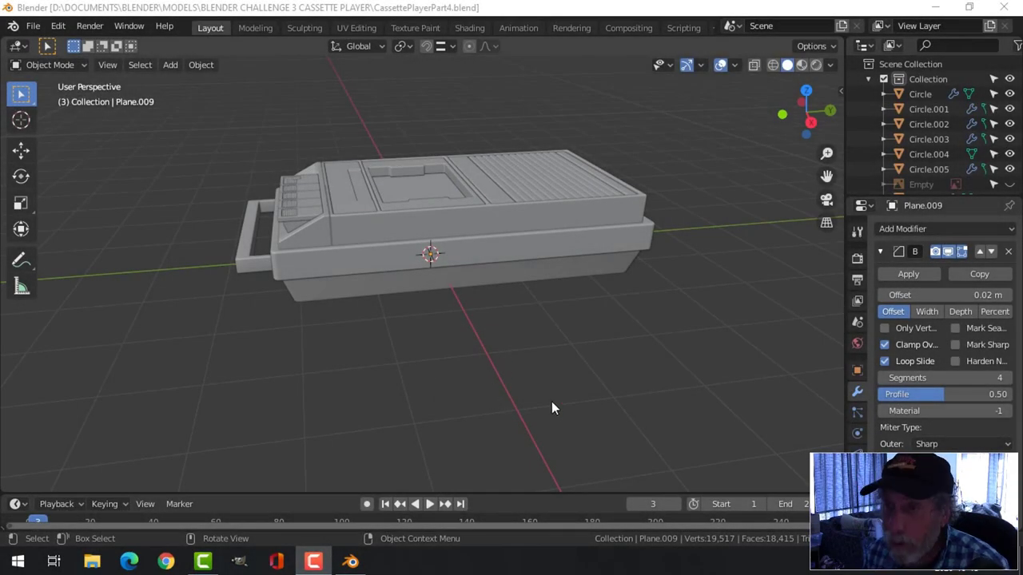
# Step: Duplicate the cassette player's middle side band and move the copy along the Y axis, clear of the model
pyautogui.moveTo(501, 373); pyautogui.dragTo(491, 348, button='middle')
pyautogui.click(479, 234)
pyautogui.scroll(-1, 495, 339)
pyautogui.moveTo(490, 349); pyautogui.dragTo(472, 354, button='middle')
pyautogui.hotkey('shift', 'd')
pyautogui.press('Escape')
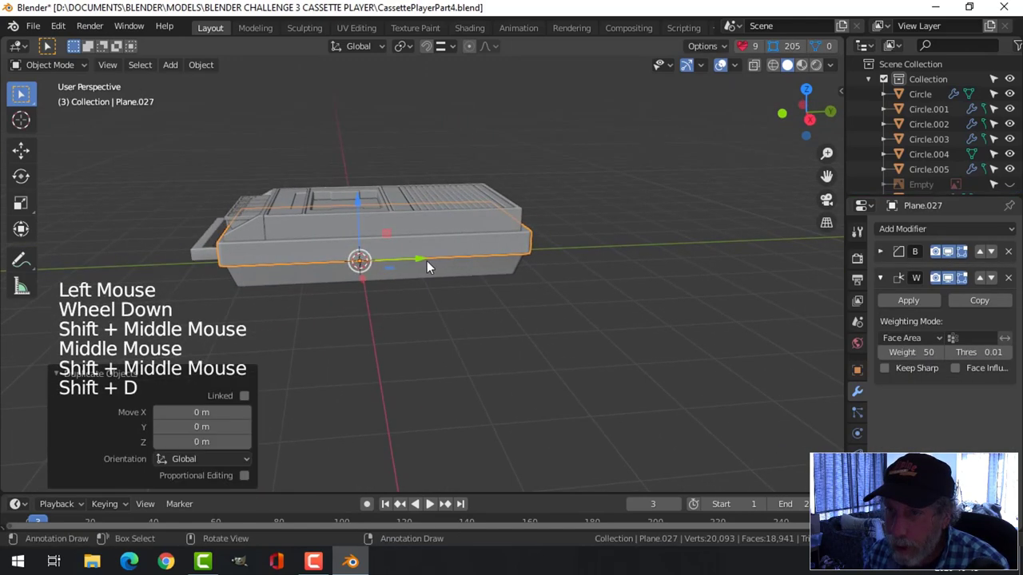
pyautogui.moveTo(424, 259); pyautogui.dragTo(738, 208)
pyautogui.keyDown('shift'); pyautogui.moveTo(511, 289); pyautogui.dragTo(527, 287, button='middle'); pyautogui.keyUp('shift')
pyautogui.moveTo(527, 288); pyautogui.dragTo(513, 317, button='middle')
# Step: Cut a centred vertical loop in the original side band and bevel it to a width of about 0.42 m
pyautogui.click(562, 274)
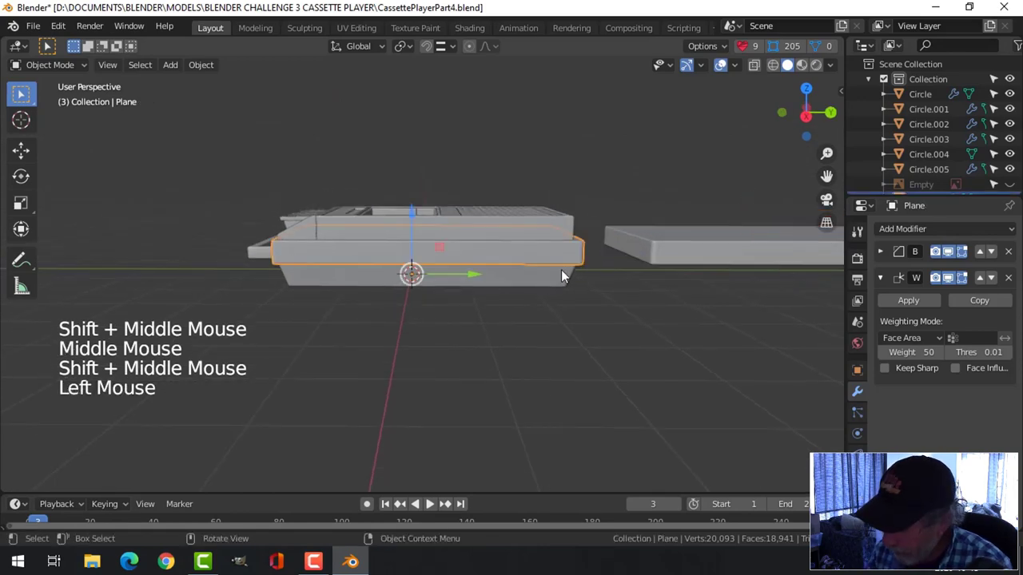
pyautogui.press('KP_3')
pyautogui.press('Tab')
pyautogui.scroll(5, 561, 271)
pyautogui.keyDown('shift'); pyautogui.moveTo(562, 272); pyautogui.dragTo(479, 319, button='middle'); pyautogui.keyUp('shift')
pyautogui.hotkey('ctrl', 'r')
pyautogui.click(360, 248)
pyautogui.rightClick(359, 249)
pyautogui.hotkey('ctrl', 'b')
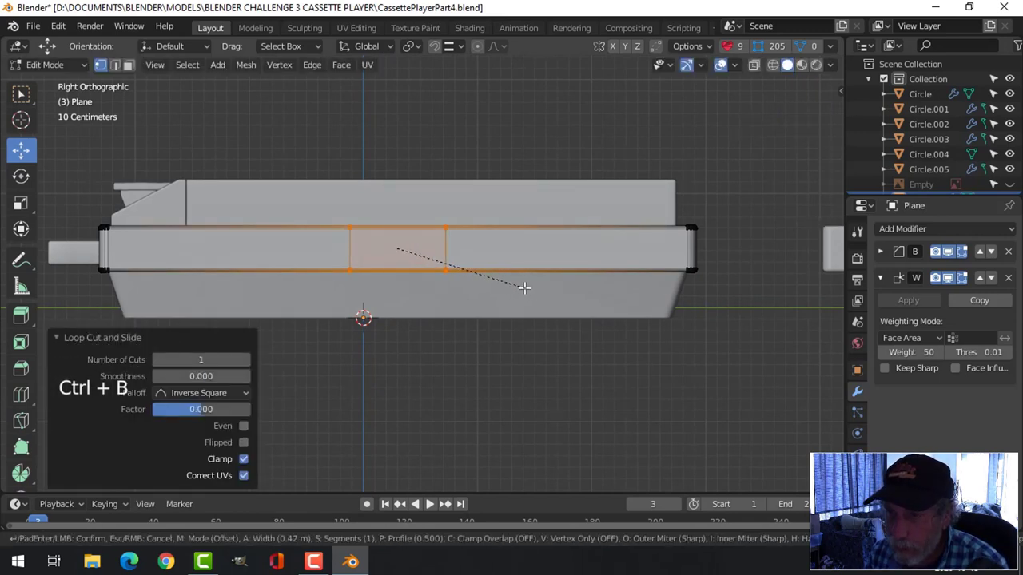
pyautogui.click(523, 288)
pyautogui.hotkey('alt', 'a')
pyautogui.moveTo(518, 273); pyautogui.dragTo(514, 274, button='middle')
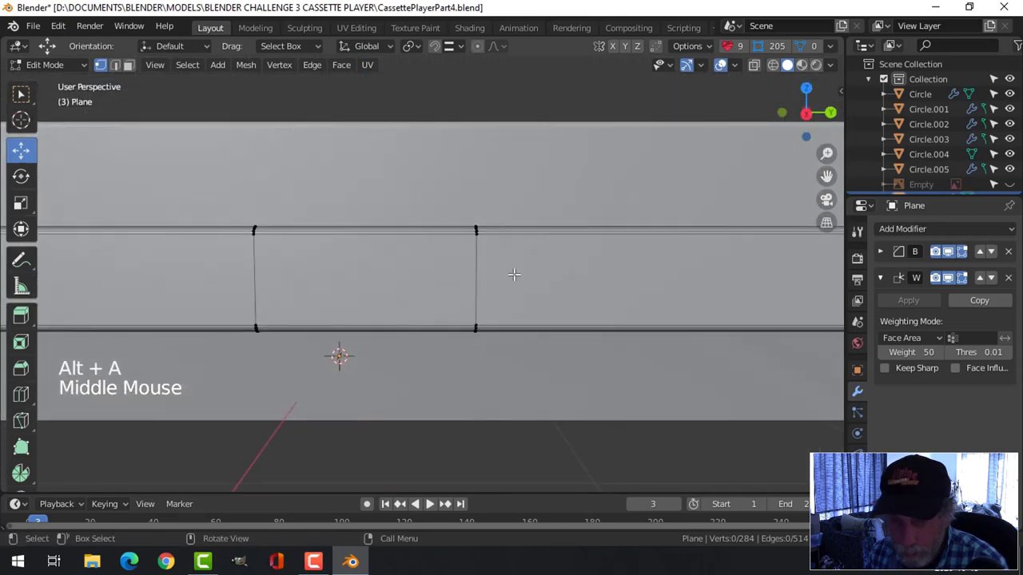
# Step: Inset the band's new central face by about 0.03 m and extrude it about 0.076 m inward
pyautogui.click(394, 270)
pyautogui.scroll(-2, 394, 270)
pyautogui.moveTo(399, 276); pyautogui.dragTo(503, 271, button='middle')
pyautogui.scroll(1, 500, 273)
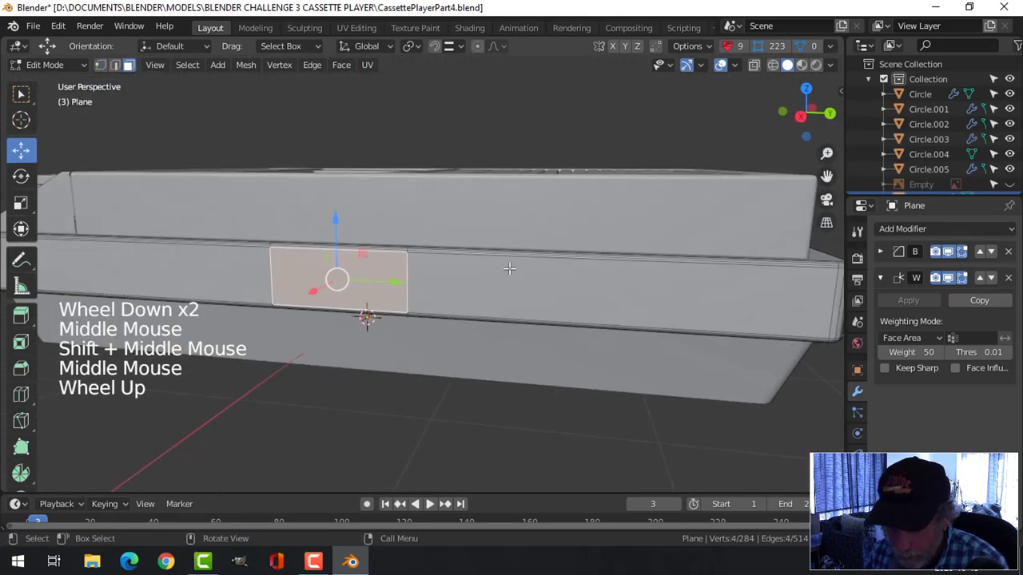
pyautogui.press('i')
pyautogui.click(504, 268)
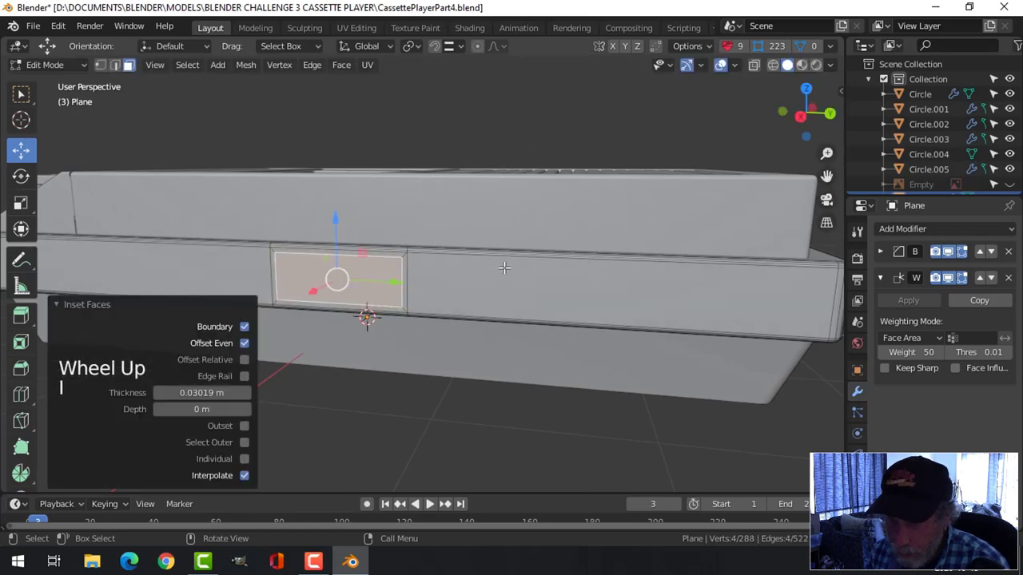
pyautogui.moveTo(420, 280); pyautogui.dragTo(513, 278, button='middle')
pyautogui.press('e')
pyautogui.click(404, 277)
pyautogui.scroll(2, 408, 276)
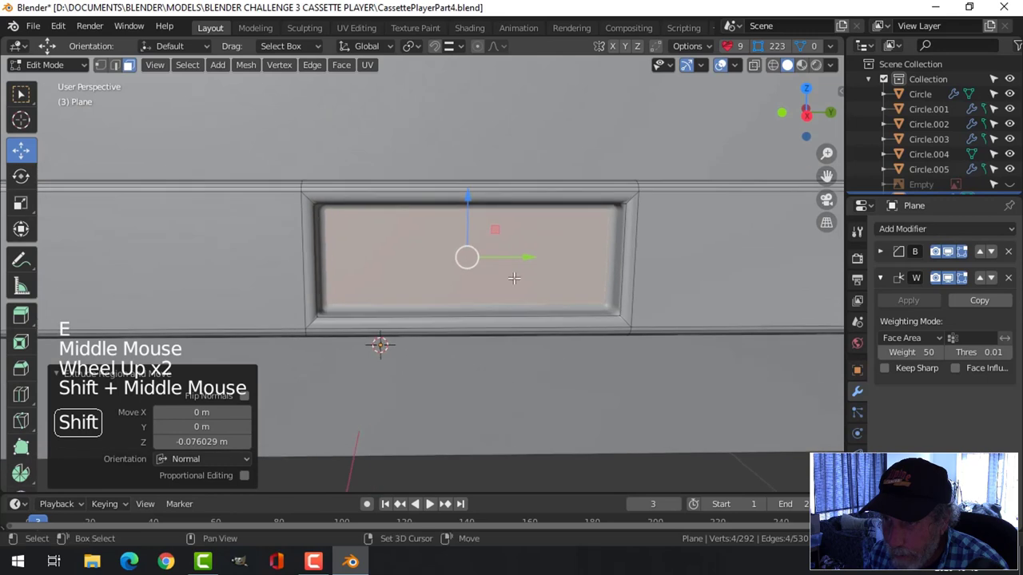
# Step: Scale the recess's floor face to about 0.885 along Y and about 0.79 along Z
pyautogui.press('s')
pyautogui.press('y')
pyautogui.click(581, 282)
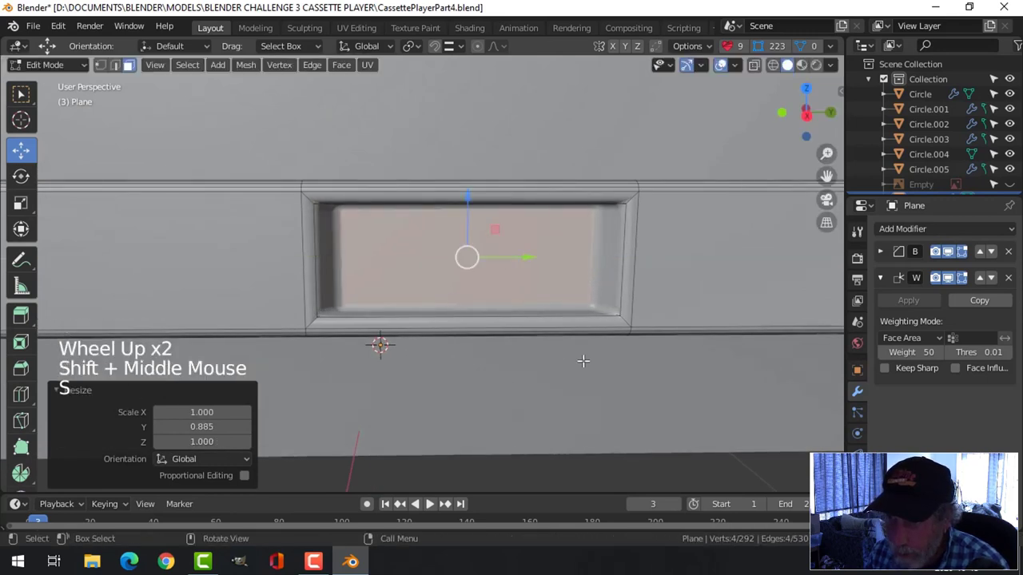
pyautogui.press('s')
pyautogui.press('z')
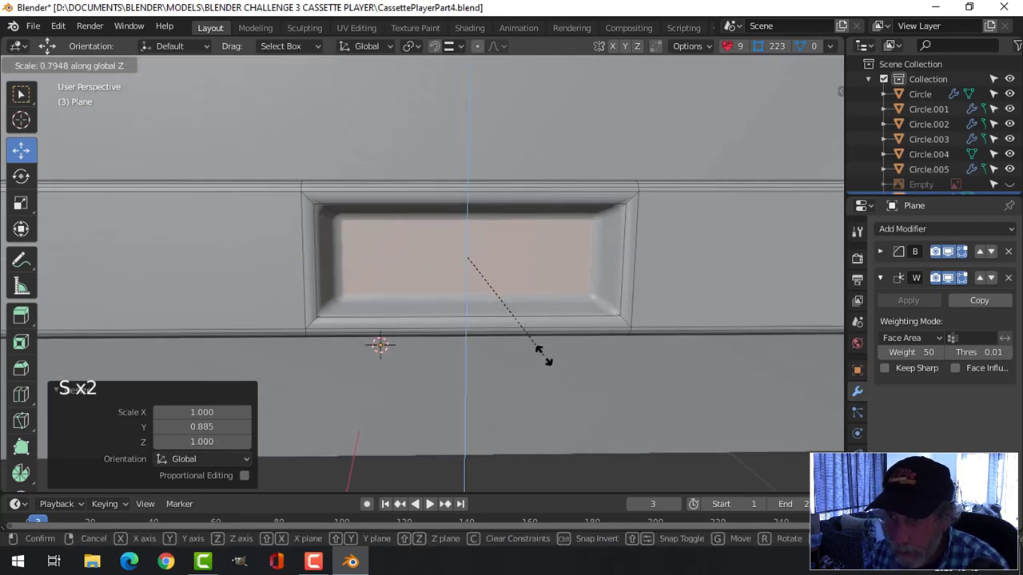
pyautogui.click(542, 354)
# Step: Add a loop cut around the recess walls and slide it close to the outer rim
pyautogui.moveTo(541, 354); pyautogui.dragTo(374, 236, button='middle')
pyautogui.hotkey('ctrl', 'r')
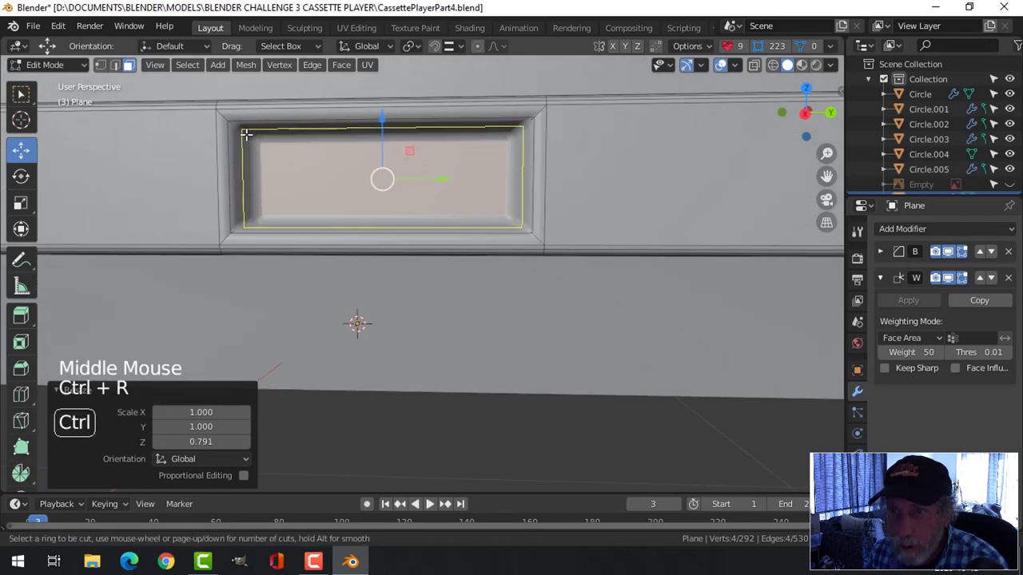
pyautogui.click(245, 135)
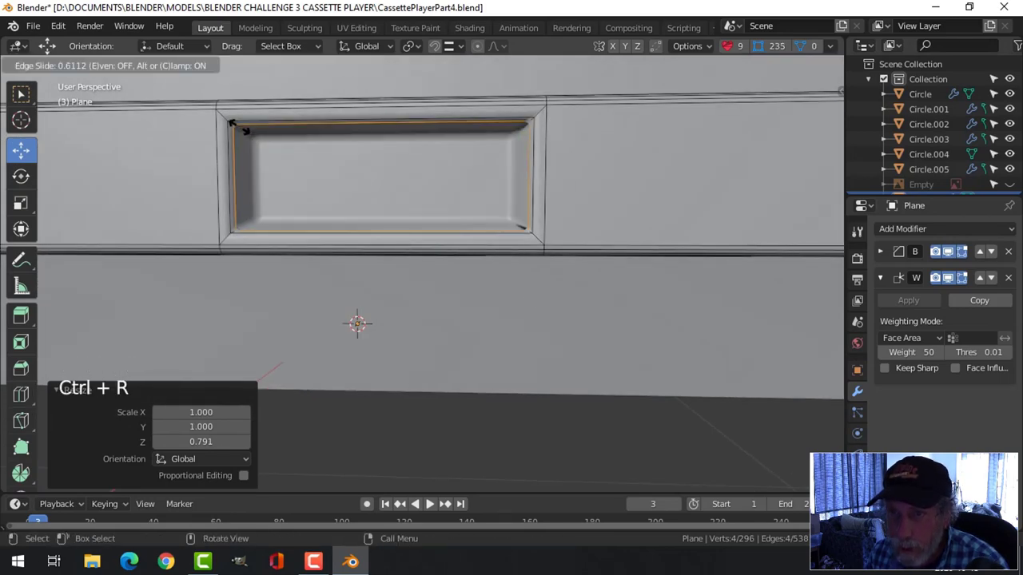
pyautogui.click(231, 124)
pyautogui.hotkey('alt', 'a')
pyautogui.scroll(-3, 379, 175)
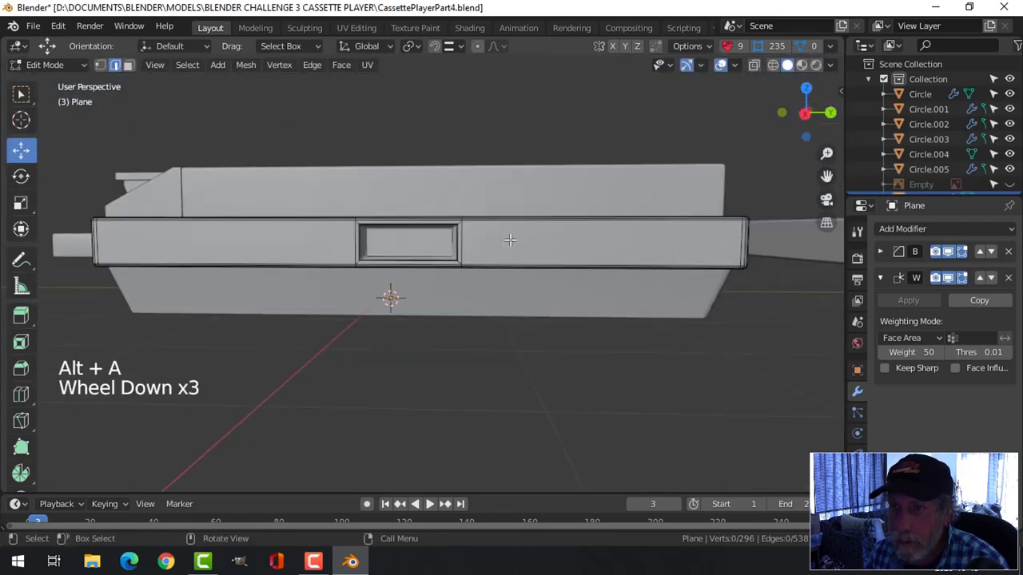
# Step: Examine the recess and the side band's shading in Object Mode from several distances
pyautogui.press('Tab')
pyautogui.hotkey('alt', 'a')
pyautogui.moveTo(493, 265); pyautogui.dragTo(532, 280, button='middle')
pyautogui.scroll(-3, 531, 280)
pyautogui.moveTo(600, 282); pyautogui.dragTo(563, 280, button='middle')
pyautogui.scroll(3, 451, 281)
pyautogui.keyDown('shift'); pyautogui.moveTo(452, 275); pyautogui.dragTo(482, 259, button='middle'); pyautogui.keyUp('shift')
pyautogui.scroll(2, 495, 276)
# Step: Undo the last four changes to return to editing the recessed band's mesh
pyautogui.click(482, 256)
pyautogui.press('Tab')
pyautogui.hotkey('ctrl', 'z')
pyautogui.hotkey('ctrl', 'z')
pyautogui.hotkey('ctrl', 'z')
pyautogui.hotkey('ctrl', 'z')
pyautogui.scroll(2, 483, 256)
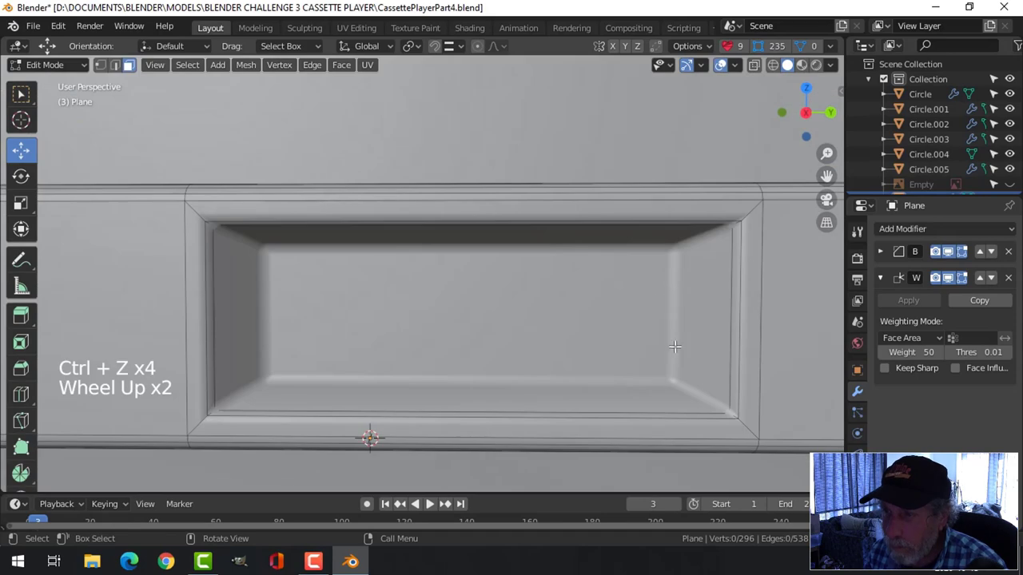
# Step: Add a second loop cut around the recess walls, slide it close to the floor, and return to Object Mode
pyautogui.hotkey('ctrl', 'r')
pyautogui.click(694, 384)
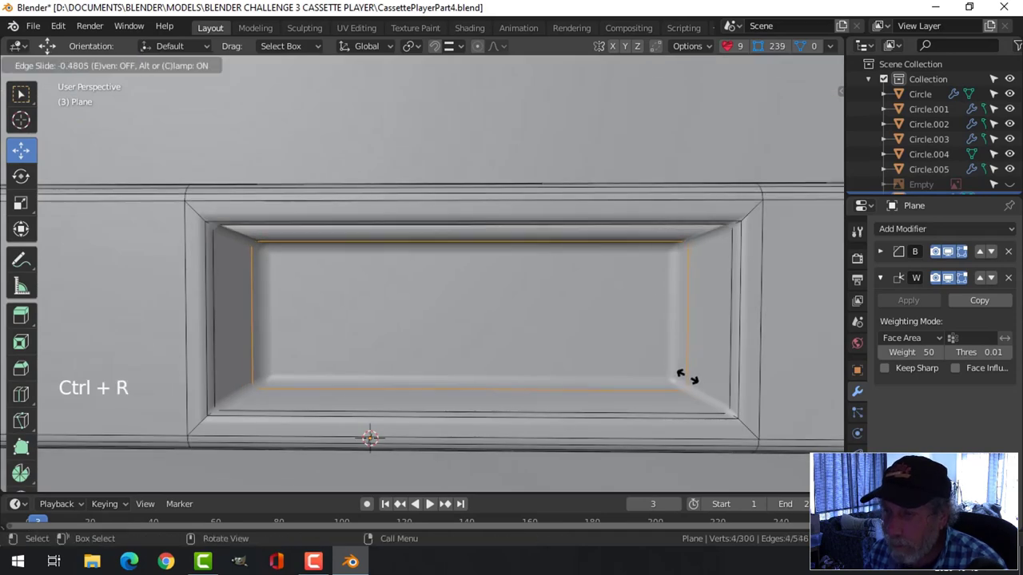
pyautogui.click(676, 371)
pyautogui.press('Tab')
pyautogui.scroll(-4, 669, 352)
pyautogui.hotkey('alt', 'a')
# Step: Duplicate the recess's floor face, move the copy outward along X, and separate it into its own object
pyautogui.moveTo(492, 361); pyautogui.dragTo(383, 327, button='middle')
pyautogui.scroll(3, 506, 360)
pyautogui.scroll(4, 301, 343)
pyautogui.scroll(-4, 293, 340)
pyautogui.click(446, 325)
pyautogui.press('Tab')
pyautogui.hotkey('alt', 'a')
pyautogui.press('3')
pyautogui.click(415, 350)
pyautogui.moveTo(383, 327); pyautogui.dragTo(438, 278, button='middle')
pyautogui.hotkey('shift', 'd')
pyautogui.click(263, 235)
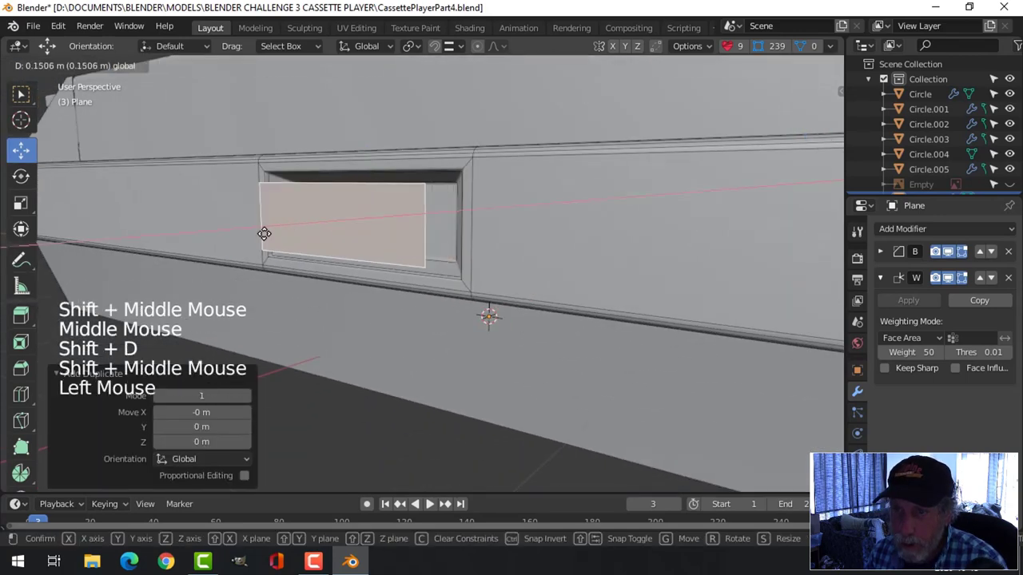
pyautogui.press('p')
pyautogui.press('Tab')
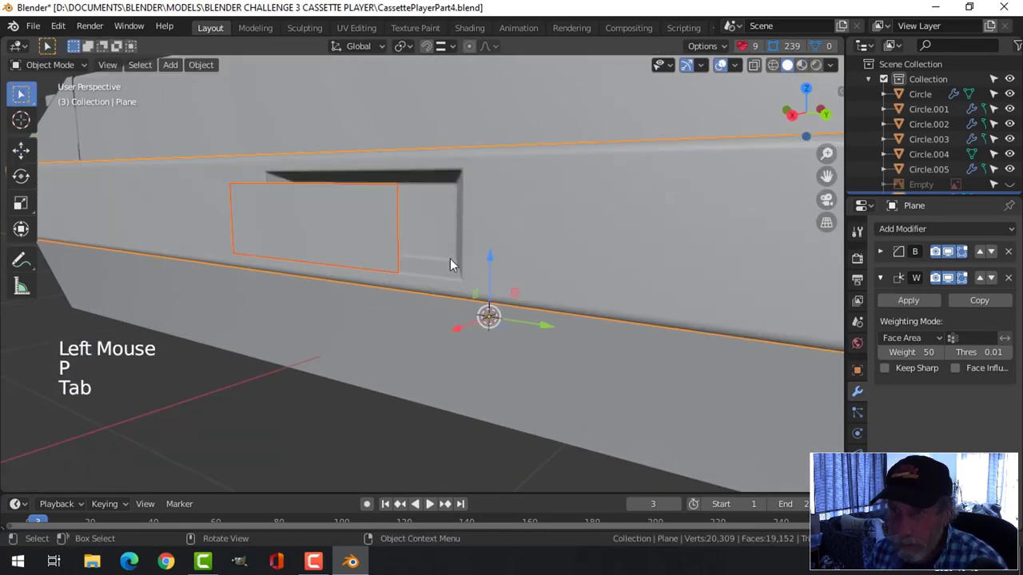
# Step: Narrow the separated panel by moving its positive-Y vertical edge about 0.45 m in the negative Y direction
pyautogui.click(372, 254)
pyautogui.press('Tab')
pyautogui.press('KP_3')
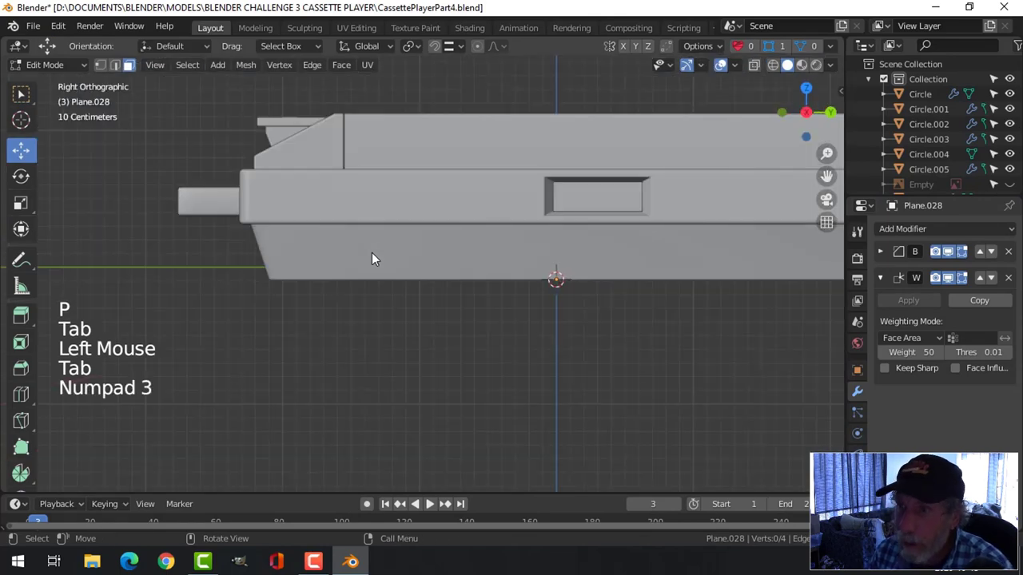
pyautogui.press('a')
pyautogui.keyDown('shift'); pyautogui.moveTo(643, 193); pyautogui.dragTo(483, 237, button='middle'); pyautogui.keyUp('shift')
pyautogui.scroll(5, 482, 237)
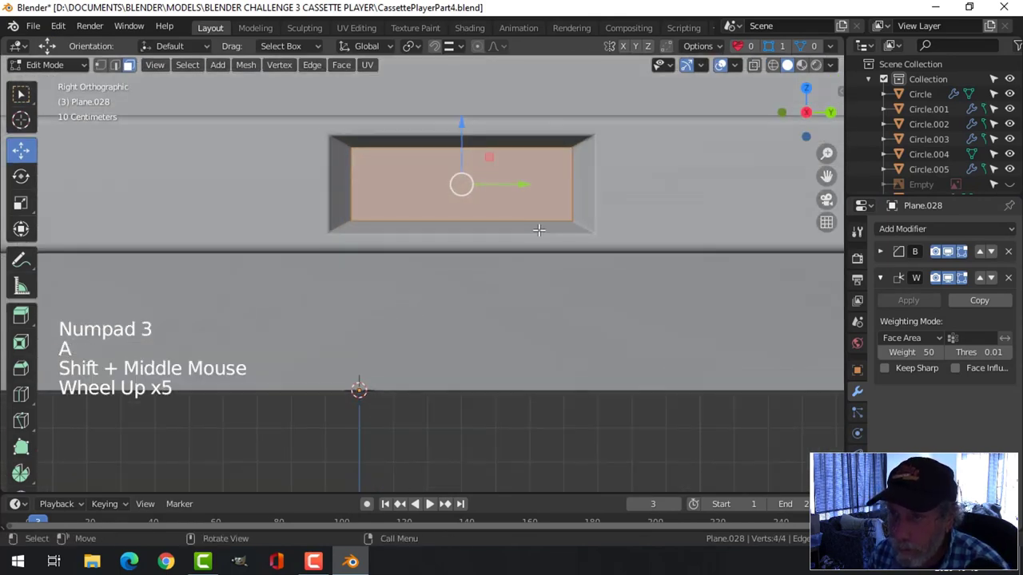
pyautogui.press('z')
pyautogui.press('2')
pyautogui.click(571, 184)
pyautogui.moveTo(571, 184); pyautogui.dragTo(556, 186)
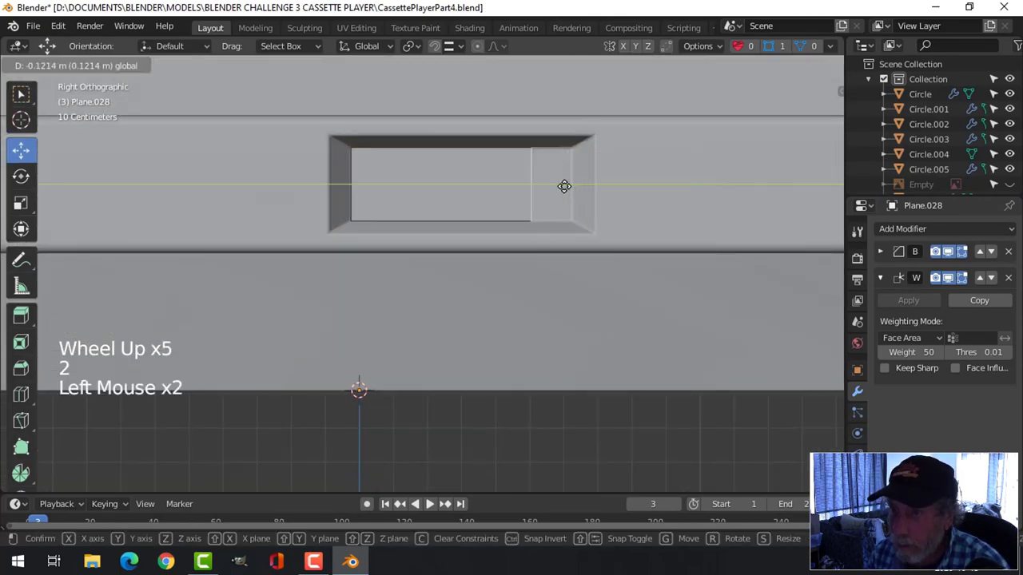
pyautogui.moveTo(476, 190); pyautogui.dragTo(475, 190)
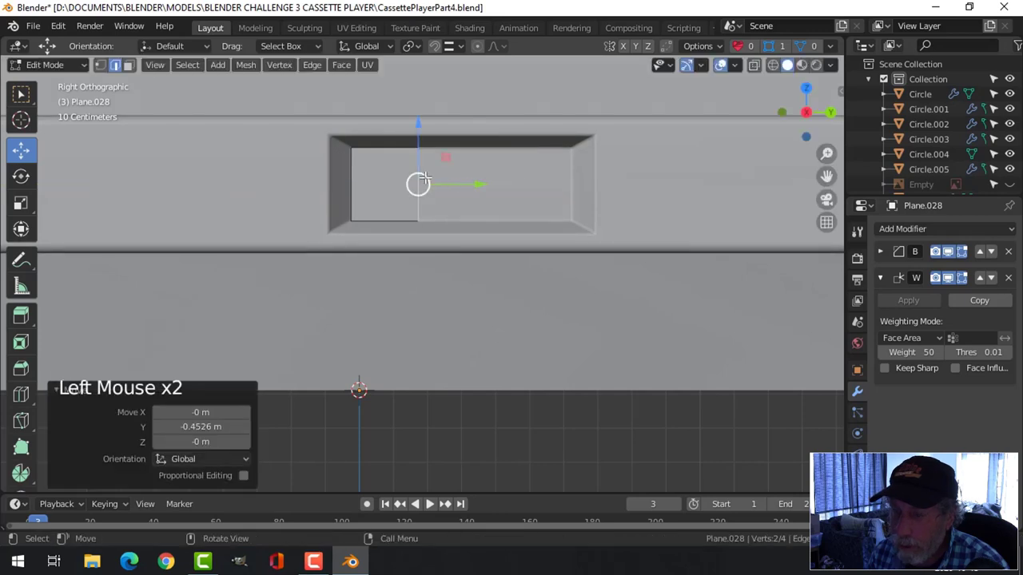
# Step: Scale the narrowed panel to about 0.866 along Z
pyautogui.press('a')
pyautogui.press('s')
pyautogui.press('z')
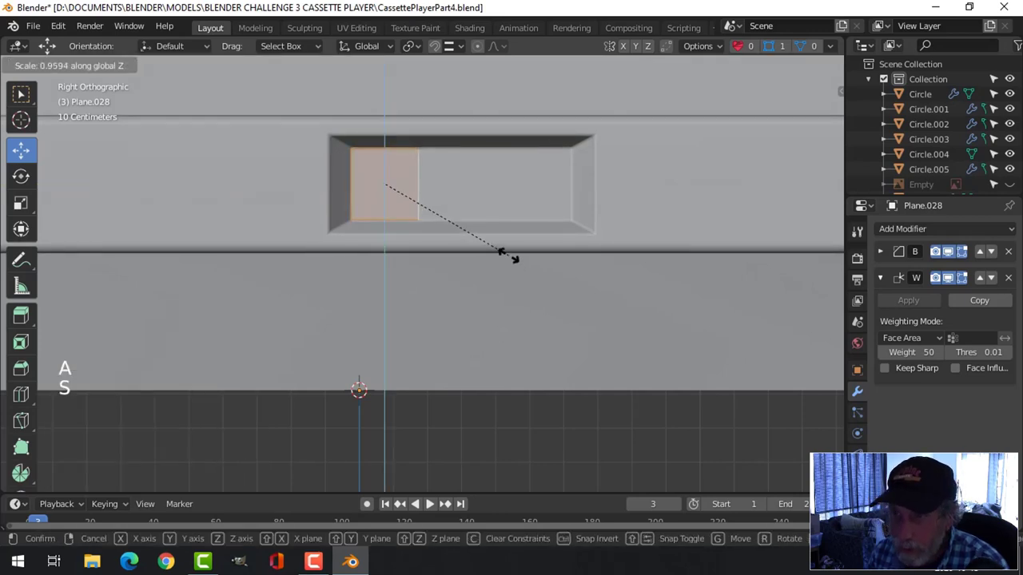
pyautogui.click(489, 243)
# Step: Extrude the small panel about 0.038 m into a block and delete its back face
pyautogui.moveTo(490, 243); pyautogui.dragTo(404, 250, button='middle')
pyautogui.scroll(-5, 429, 229)
pyautogui.press('KP_Decimal')
pyautogui.scroll(-2, 782, 370)
pyautogui.moveTo(783, 370); pyautogui.dragTo(538, 282, button='middle')
pyautogui.press('e')
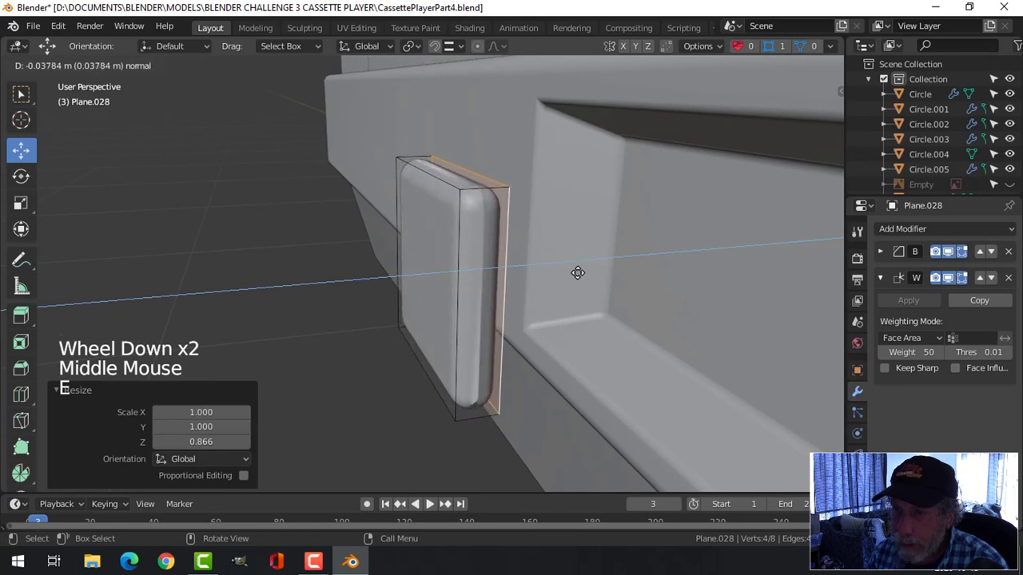
pyautogui.click(578, 273)
pyautogui.press('x')
pyautogui.click(563, 303)
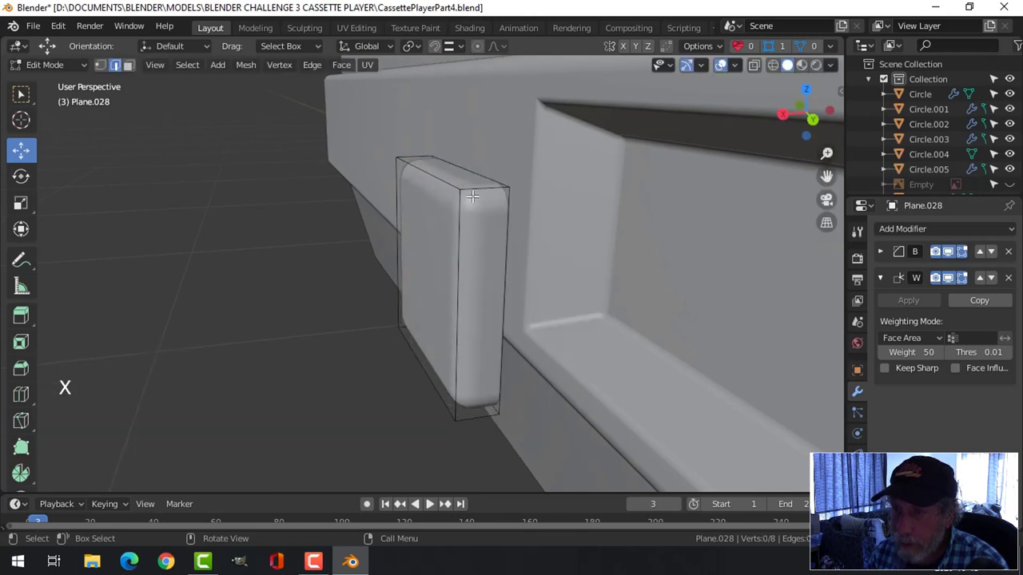
pyautogui.hotkey('ctrl', 'z')
# Step: Set the block's Bevel modifier to 2 segments with a 0.01 m offset
pyautogui.press('Tab')
pyautogui.click(881, 251)
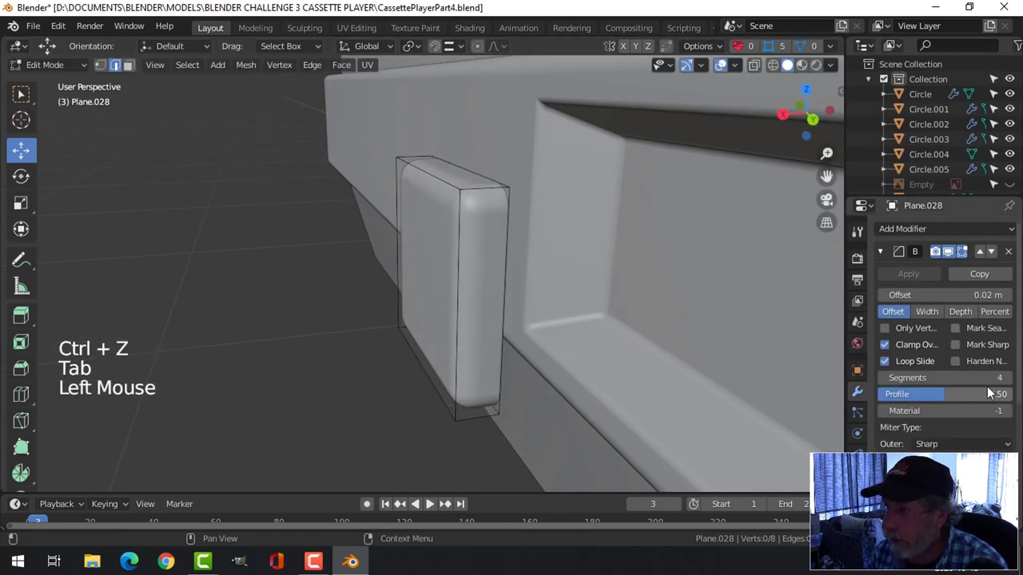
pyautogui.click(881, 377)
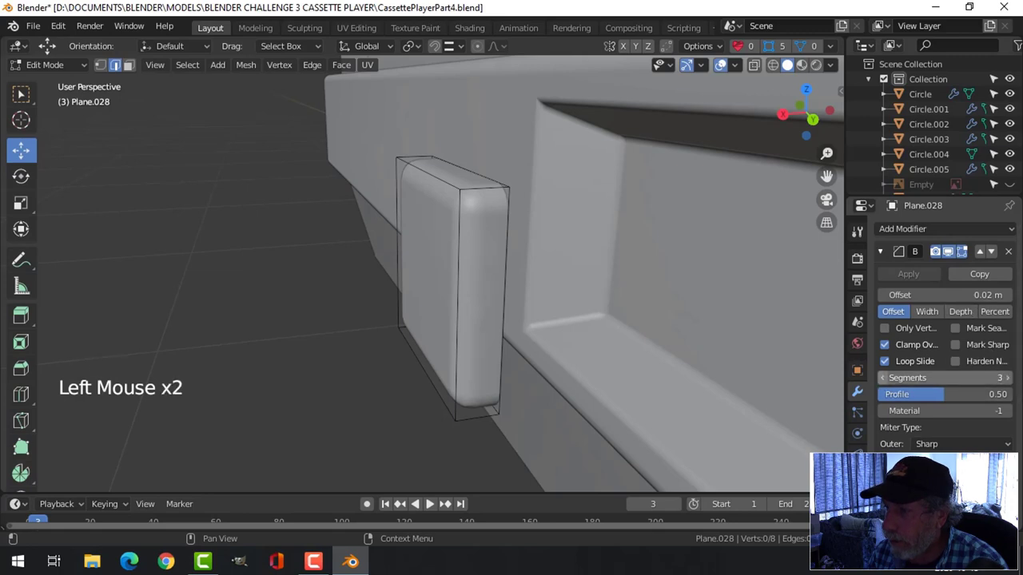
pyautogui.click(881, 378)
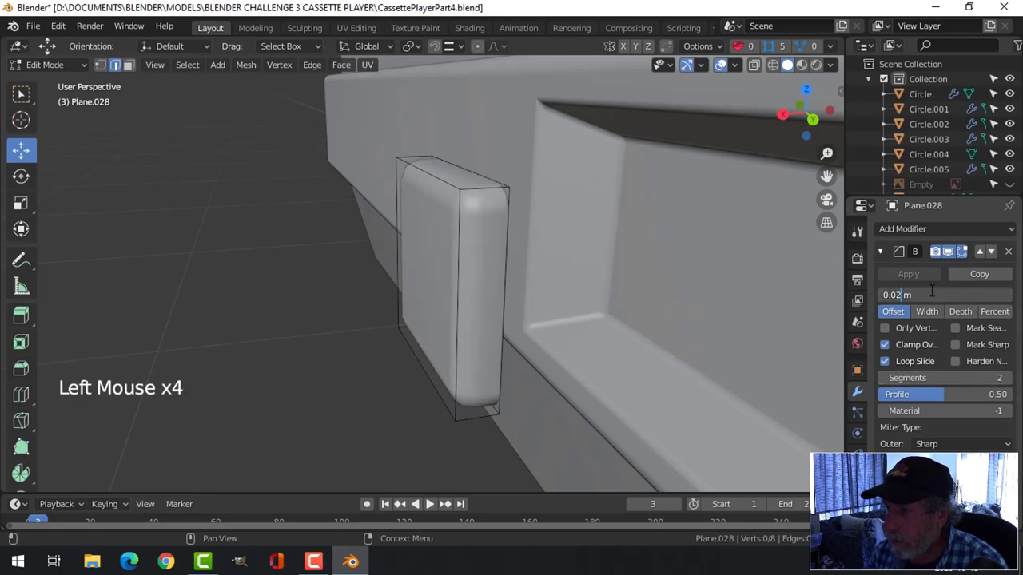
pyautogui.press('BackSpace')
pyautogui.write('1')
pyautogui.press('Return')
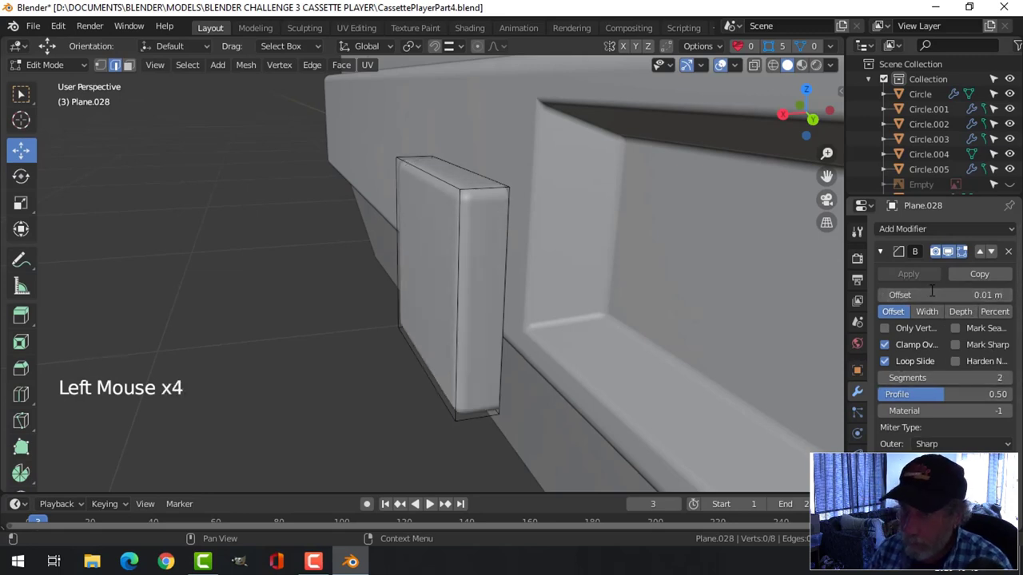
# Step: Add 11 evenly spaced vertical loop cuts across the block's front face
pyautogui.hotkey('alt', 'a')
pyautogui.moveTo(487, 226); pyautogui.dragTo(518, 231, button='middle')
pyautogui.click(482, 247)
pyautogui.press('3')
pyautogui.click(464, 254)
pyautogui.hotkey('ctrl', 'r')
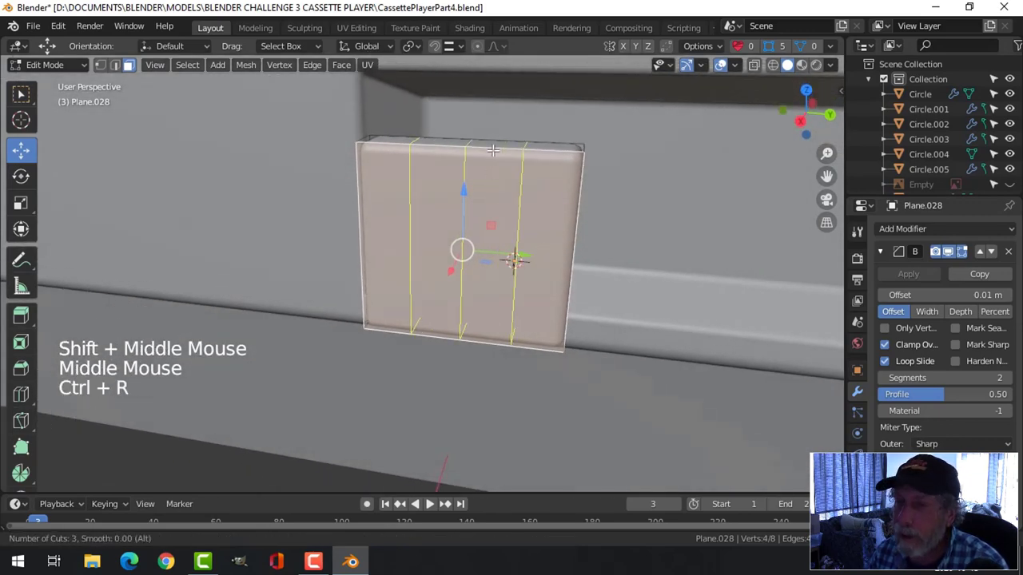
pyautogui.scroll(6, 493, 150)
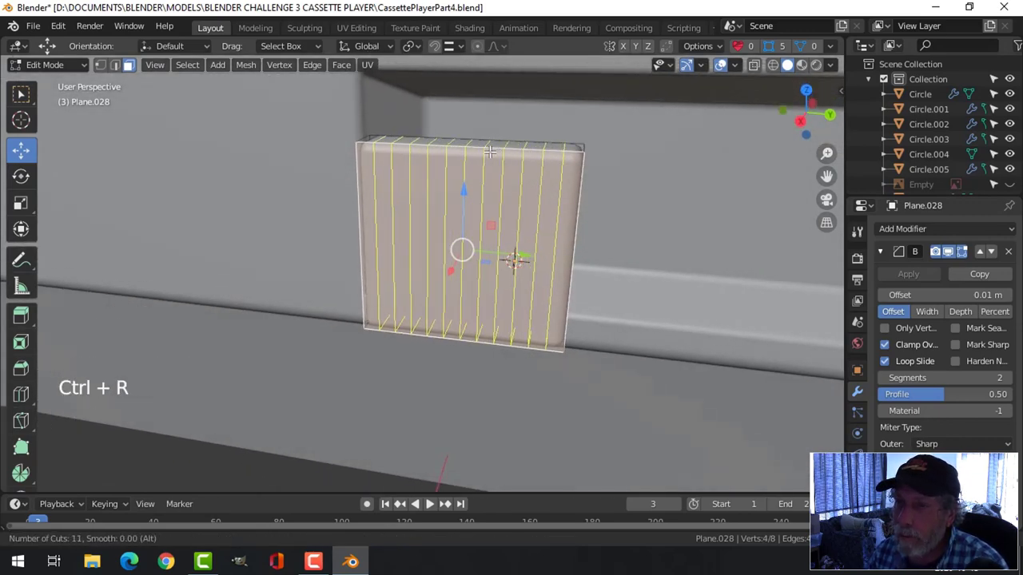
pyautogui.click(490, 152)
pyautogui.rightClick(445, 194)
pyautogui.hotkey('alt', 'a')
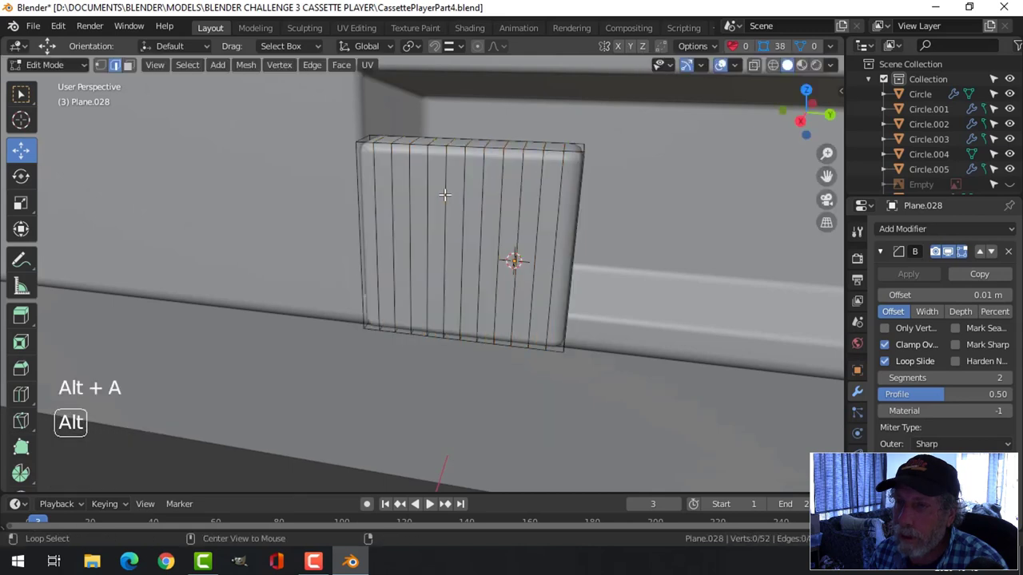
# Step: Add a centred horizontal loop cut on the block and bevel it out to near the upper and lower edges
pyautogui.hotkey('ctrl', 'r')
pyautogui.click(561, 230)
pyautogui.rightClick(623, 242)
pyautogui.hotkey('ctrl', 'b')
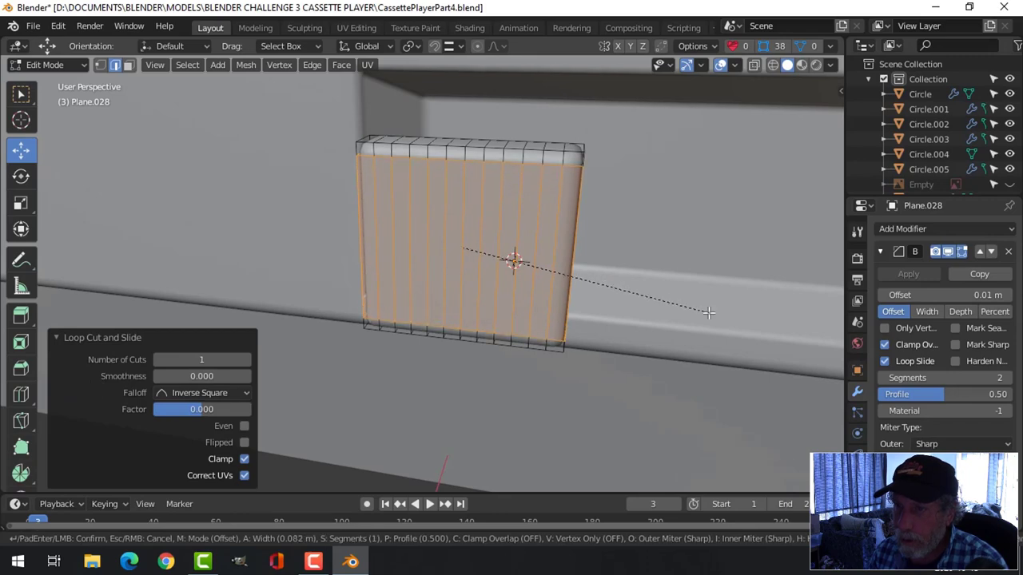
pyautogui.click(687, 302)
pyautogui.hotkey('alt', 'a')
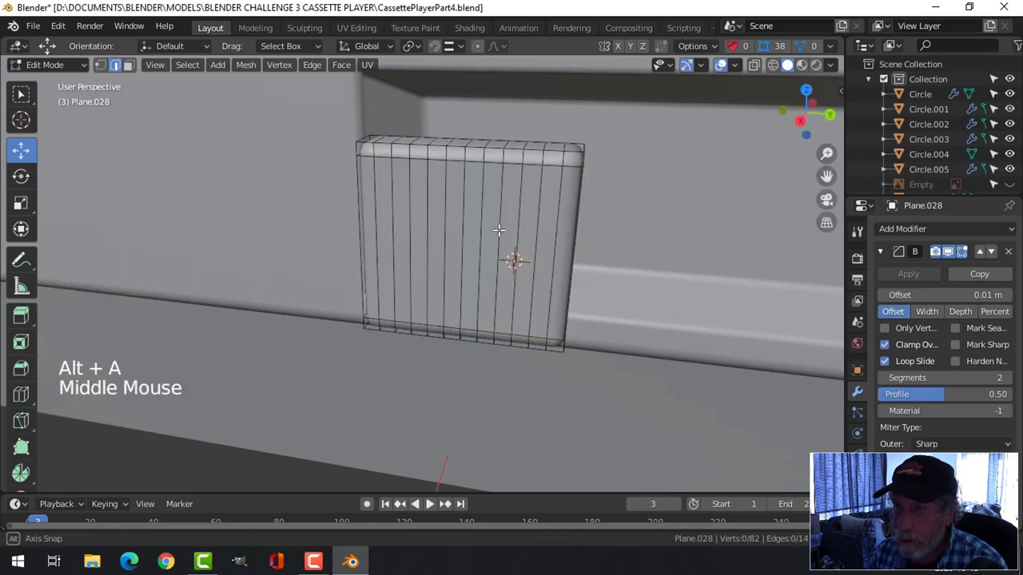
# Step: Extrude five alternating vertical faces on the block's front slightly outward to form raised ribs
pyautogui.moveTo(505, 229); pyautogui.dragTo(525, 226, button='middle')
pyautogui.press('3')
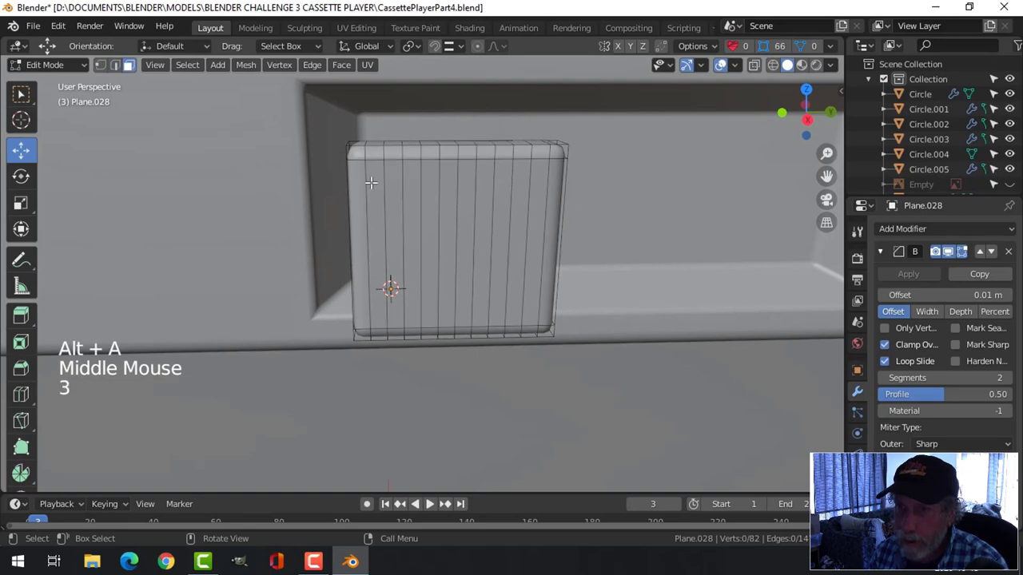
pyautogui.click(371, 182)
pyautogui.keyDown('shift'); pyautogui.click(406, 175); pyautogui.keyUp('shift')
pyautogui.keyDown('shift'); pyautogui.click(448, 184); pyautogui.keyUp('shift')
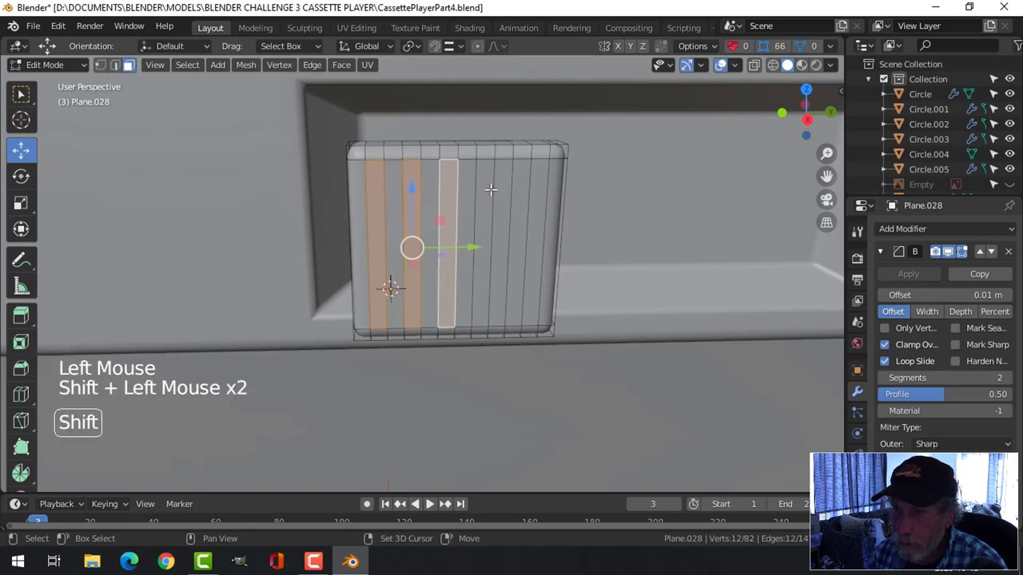
pyautogui.keyDown('shift'); pyautogui.click(489, 187); pyautogui.keyUp('shift')
pyautogui.keyDown('shift'); pyautogui.click(522, 182); pyautogui.keyUp('shift')
pyautogui.moveTo(555, 247); pyautogui.dragTo(589, 269, button='middle')
pyautogui.press('e')
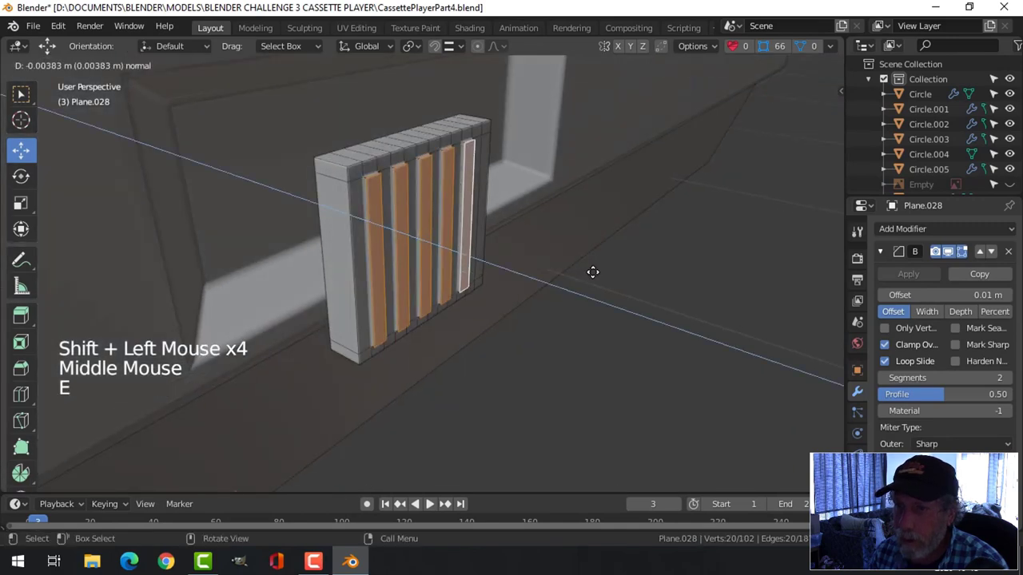
pyautogui.click(595, 268)
pyautogui.press('Tab')
pyautogui.moveTo(605, 232); pyautogui.dragTo(518, 241, button='middle')
pyautogui.hotkey('alt', 'a')
# Step: Set the block's Bevel outer miter to Arc and set its origin to geometry
pyautogui.click(519, 240)
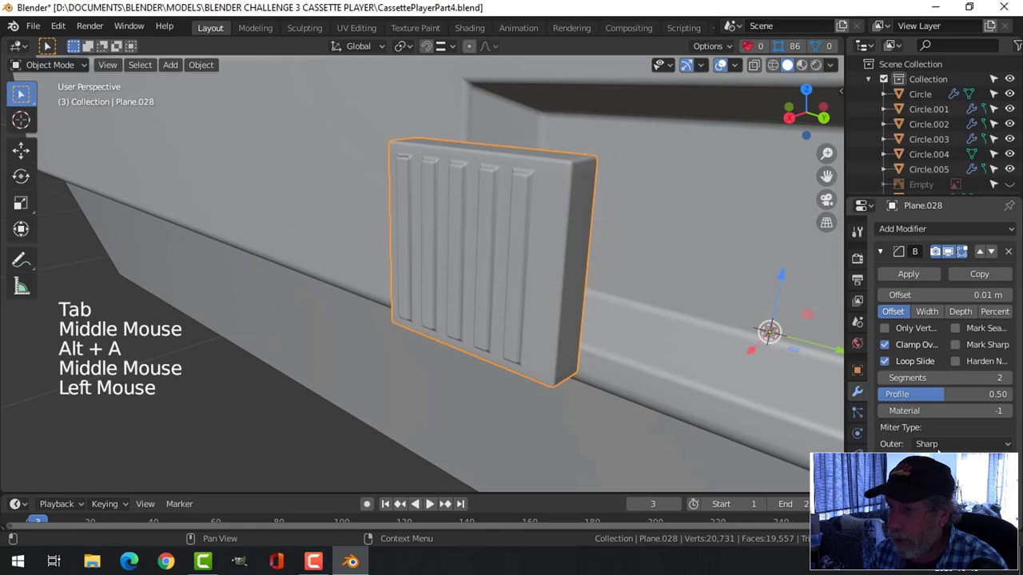
pyautogui.moveTo(784, 412); pyautogui.dragTo(527, 281, button='middle')
pyautogui.scroll(-2, 440, 299)
pyautogui.rightClick(510, 252)
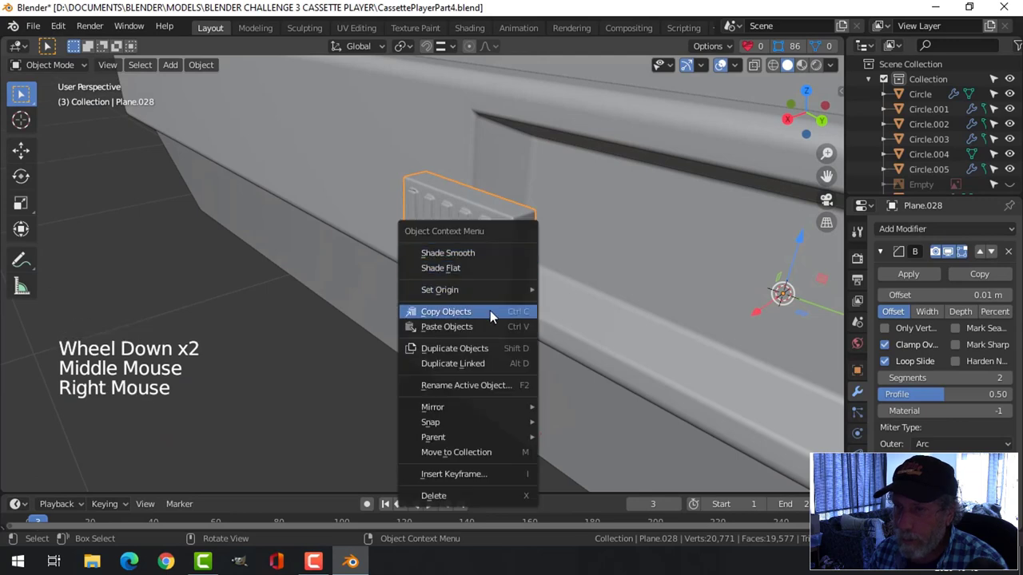
pyautogui.moveTo(535, 291)
pyautogui.click(589, 305)
# Step: Move the ribbed block into the left end of the recessed slot and scale it up by 1.121
pyautogui.moveTo(623, 293); pyautogui.dragTo(472, 280, button='middle')
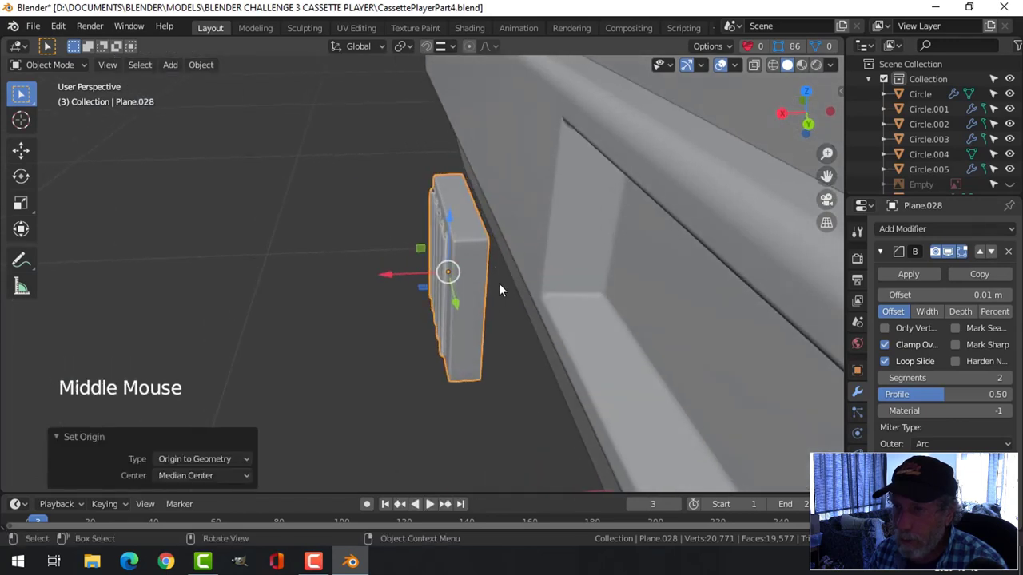
pyautogui.moveTo(383, 274); pyautogui.dragTo(550, 244)
pyautogui.moveTo(551, 245); pyautogui.dragTo(514, 235, button='middle')
pyautogui.moveTo(495, 230); pyautogui.dragTo(536, 224)
pyautogui.press('s')
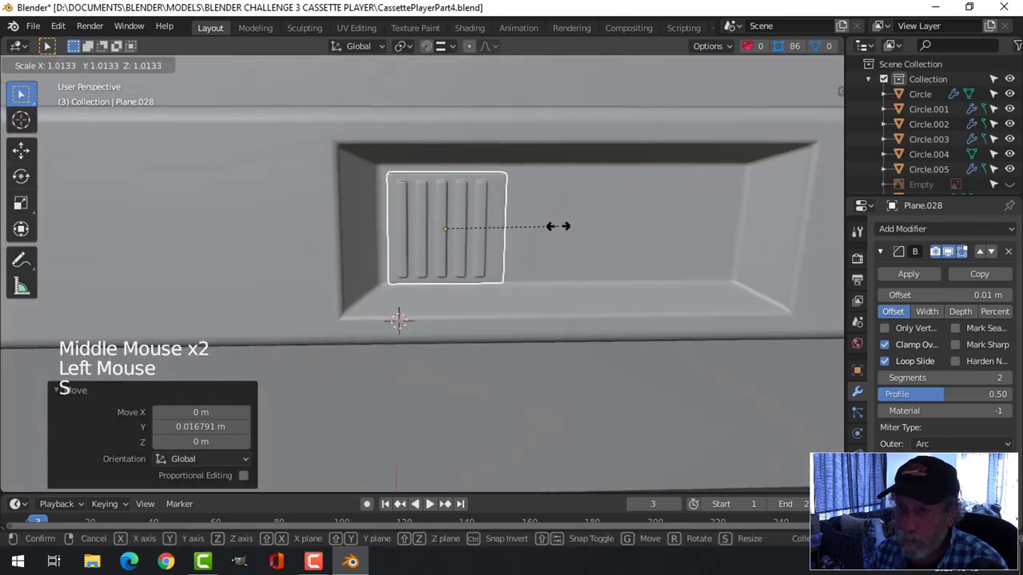
pyautogui.click(570, 231)
pyautogui.moveTo(570, 230); pyautogui.dragTo(477, 235, button='middle')
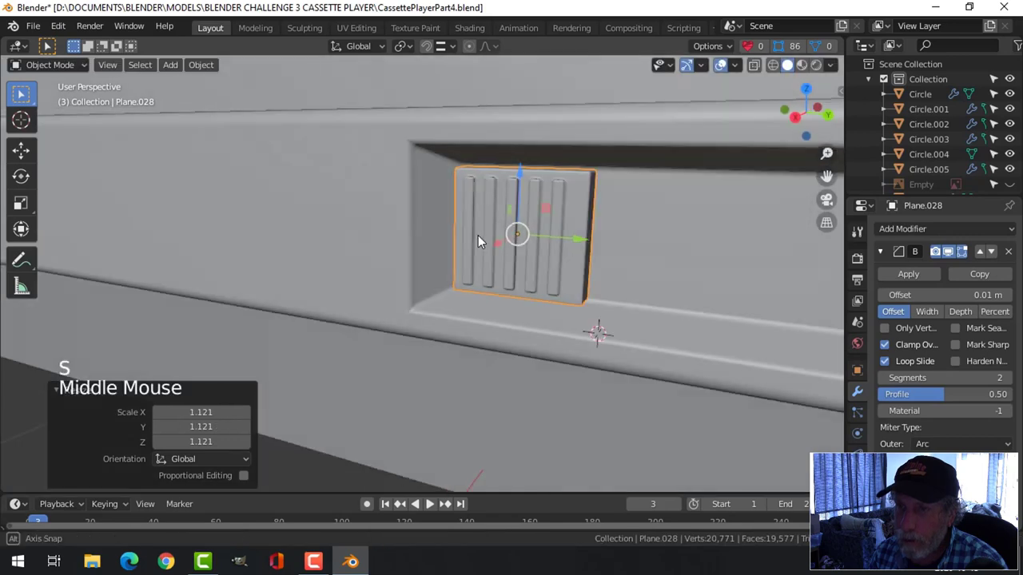
# Step: Push the ribbed block a little deeper into the slot along X
pyautogui.scroll(-4, 572, 241)
pyautogui.hotkey('alt', 'a')
pyautogui.moveTo(572, 241); pyautogui.dragTo(536, 285, button='middle')
pyautogui.scroll(2, 472, 247)
pyautogui.scroll(2, 475, 268)
pyautogui.moveTo(475, 267); pyautogui.dragTo(489, 244, button='middle')
pyautogui.click(489, 243)
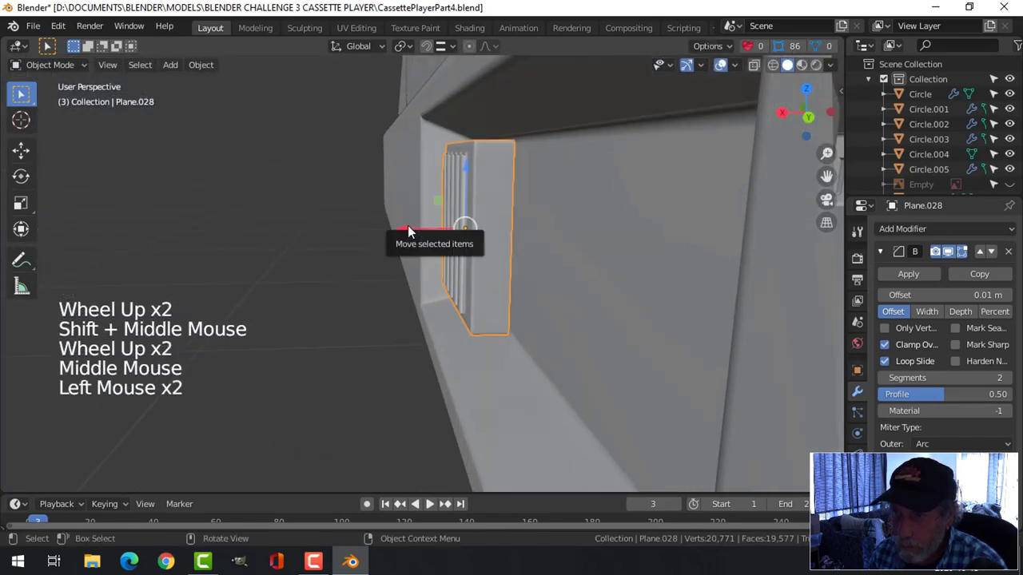
pyautogui.moveTo(408, 231); pyautogui.dragTo(428, 240)
pyautogui.scroll(-3, 428, 233)
pyautogui.hotkey('alt', 'a')
pyautogui.scroll(-8, 398, 278)
pyautogui.moveTo(376, 292); pyautogui.dragTo(520, 300, button='middle')
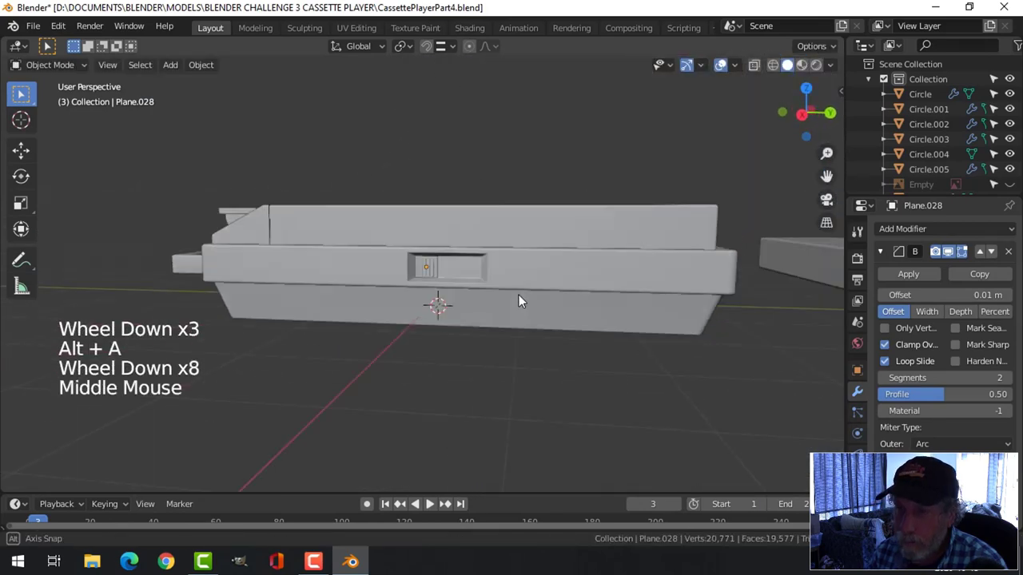
# Step: Shift the ribbed block's entire mesh along X so that it stands out of the slot
pyautogui.scroll(7, 420, 299)
pyautogui.moveTo(447, 293); pyautogui.dragTo(391, 303, button='middle')
pyautogui.scroll(3, 516, 283)
pyautogui.click(458, 246)
pyautogui.moveTo(515, 283)
pyautogui.mouseDown(button='middle')
pyautogui.moveTo(458, 246)
pyautogui.moveTo(480, 278)
pyautogui.moveTo(513, 272)
pyautogui.moveTo(504, 268)
pyautogui.mouseUp(button='middle')
pyautogui.press('Tab')
pyautogui.press('a')
pyautogui.moveTo(403, 242); pyautogui.dragTo(440, 242)
pyautogui.moveTo(441, 242); pyautogui.dragTo(491, 258, button='middle')
# Step: Add a rear flange by extruding the block's back edge loop, scaling it 1.088, and extruding it about 0.013 m inward along X
pyautogui.hotkey('alt', 'a')
pyautogui.press('2')
pyautogui.keyDown('alt'); pyautogui.keyDown('shift'); pyautogui.click(406, 219); pyautogui.keyUp('shift'); pyautogui.keyUp('alt')
pyautogui.press('e')
pyautogui.press('s')
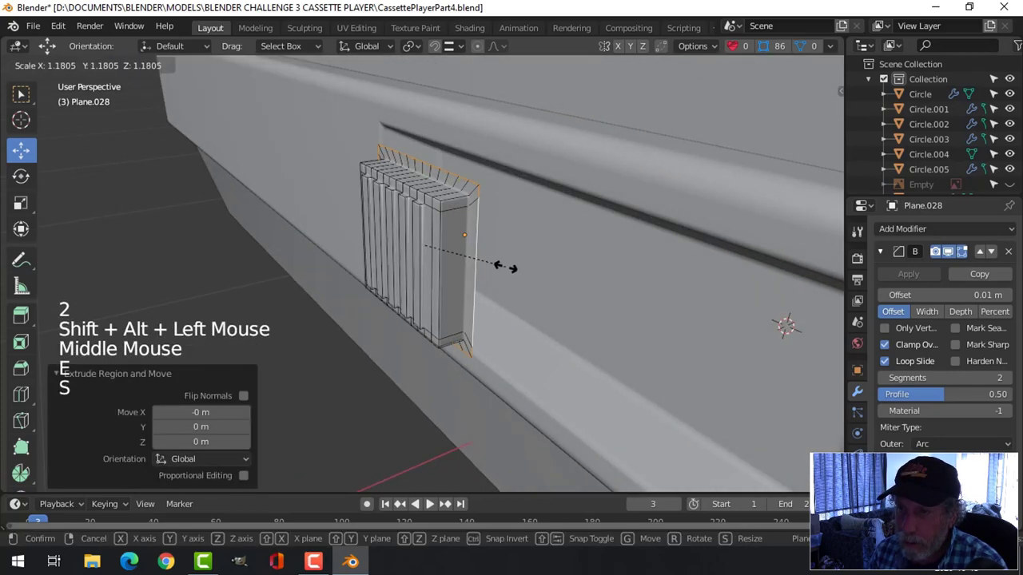
pyautogui.click(491, 265)
pyautogui.moveTo(422, 245); pyautogui.dragTo(524, 275, button='middle')
pyautogui.press('x')
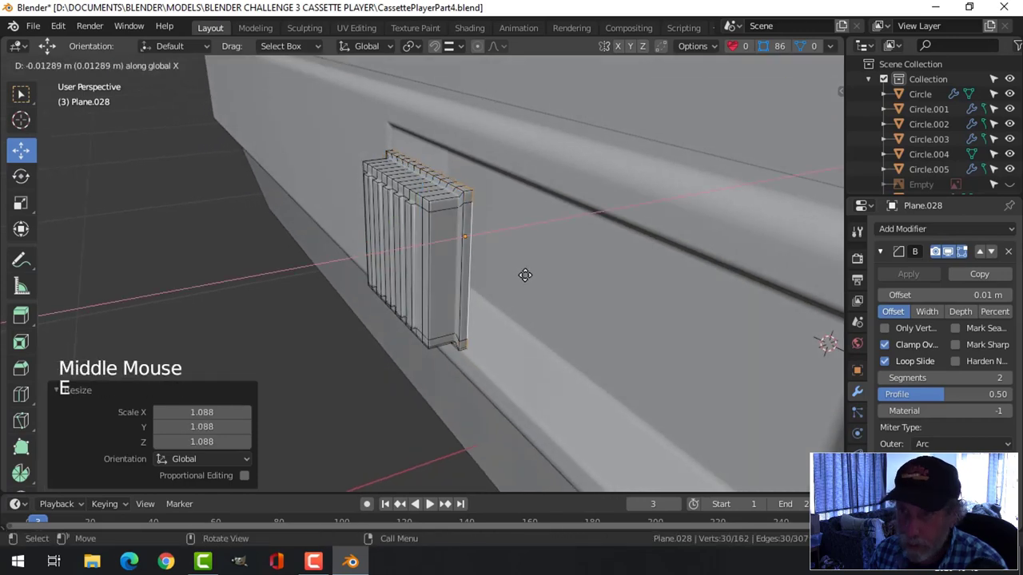
pyautogui.click(526, 276)
pyautogui.press('Tab')
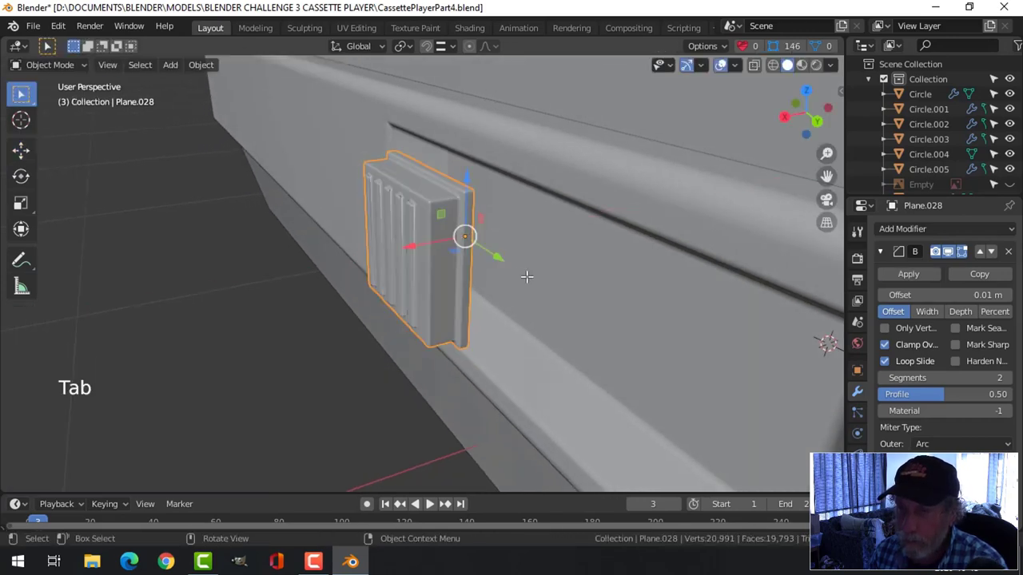
# Step: Move the flanged switch along X back into the slot
pyautogui.moveTo(413, 250); pyautogui.dragTo(459, 234)
pyautogui.press('g')
pyautogui.press('x')
pyautogui.hotkey('alt', 'a')
pyautogui.scroll(-7, 438, 271)
# Step: Scale the whole switch down slightly to fit within the slot's height
pyautogui.moveTo(421, 295); pyautogui.dragTo(470, 282, button='middle')
pyautogui.scroll(4, 468, 271)
pyautogui.click(442, 246)
pyautogui.press('s')
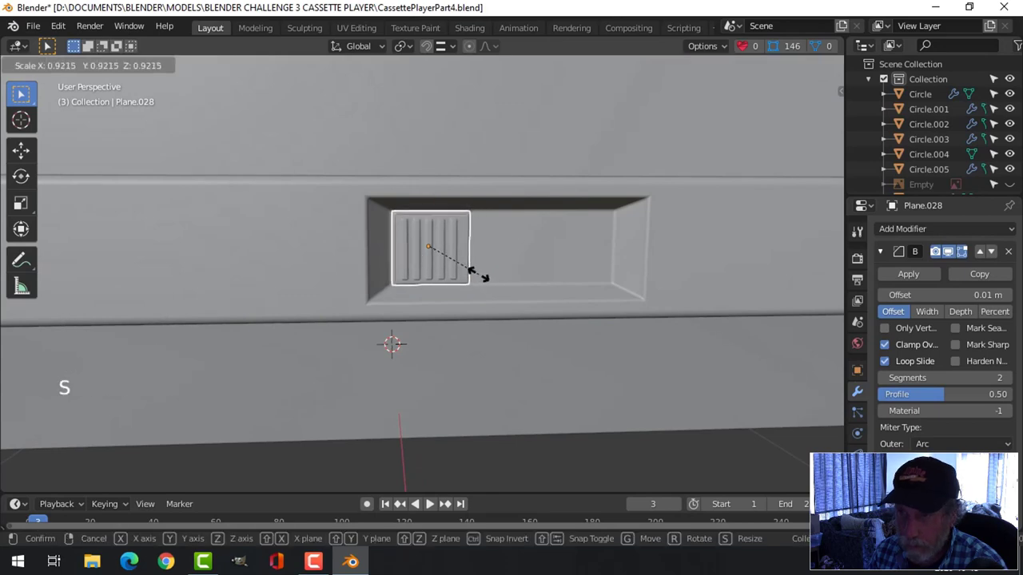
pyautogui.click(476, 274)
pyautogui.middleClick(490, 286)
pyautogui.hotkey('alt', 'a')
# Step: Stretch the switch's mesh along X and shift it slightly outward in the slot
pyautogui.moveTo(525, 283); pyautogui.dragTo(476, 276, button='middle')
pyautogui.click(454, 262)
pyautogui.press('Tab')
pyautogui.press('a')
pyautogui.press('s')
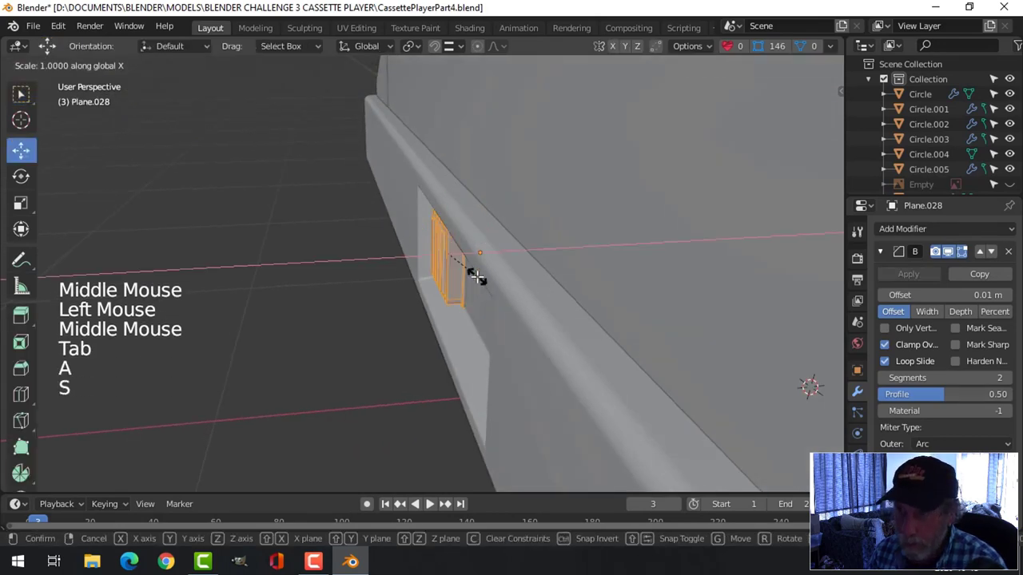
pyautogui.click(494, 282)
pyautogui.moveTo(391, 259); pyautogui.dragTo(383, 262)
pyautogui.scroll(-3, 407, 264)
pyautogui.hotkey('alt', 'a')
pyautogui.moveTo(407, 264); pyautogui.dragTo(432, 304, button='middle')
pyautogui.press('Tab')
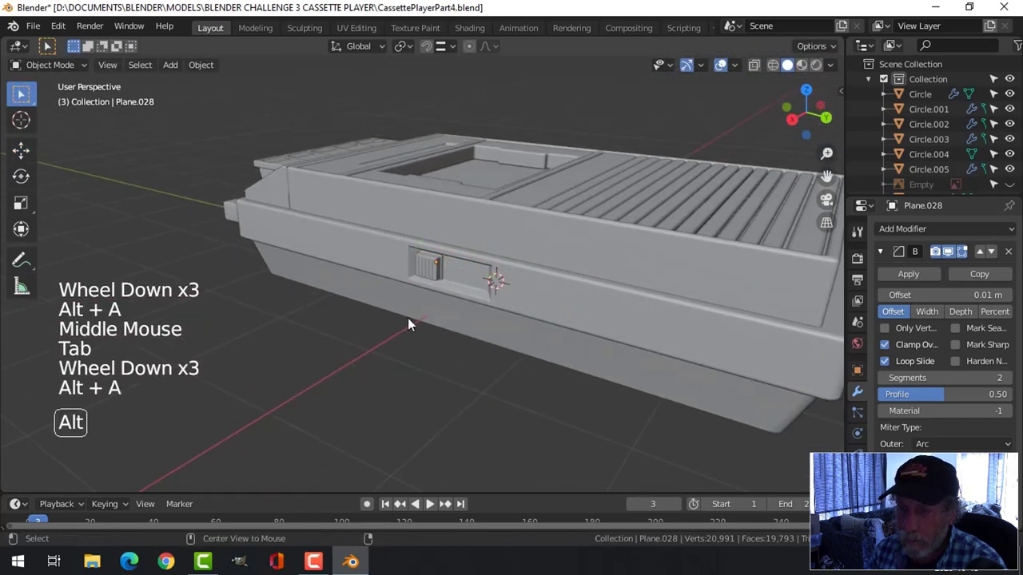
# Step: Examine the switch in its slot and the surrounding player body from several angles
pyautogui.moveTo(407, 323); pyautogui.dragTo(514, 326, button='middle')
pyautogui.scroll(-3, 523, 331)
pyautogui.scroll(4, 482, 293)
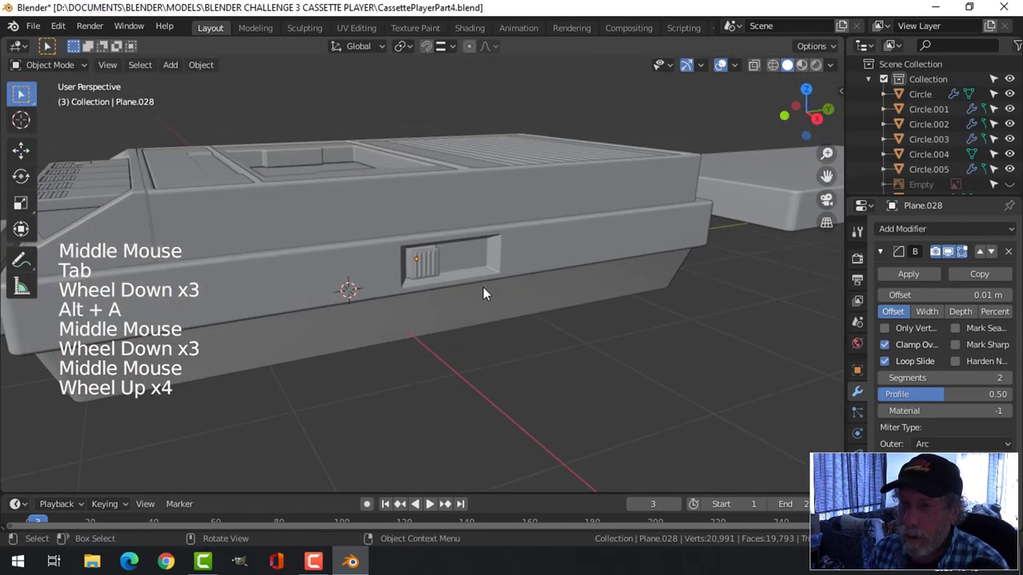
pyautogui.moveTo(483, 292)
pyautogui.mouseDown(button='middle')
pyautogui.moveTo(416, 267)
pyautogui.moveTo(491, 293)
pyautogui.mouseUp(button='middle')
pyautogui.scroll(4, 463, 290)
pyautogui.moveTo(430, 272); pyautogui.dragTo(453, 264, button='middle')
pyautogui.moveTo(447, 253); pyautogui.dragTo(521, 271)
pyautogui.hotkey('alt', 'a')
pyautogui.keyDown('alt'); pyautogui.middleClick(393, 237); pyautogui.keyUp('alt')
pyautogui.moveTo(392, 236); pyautogui.dragTo(336, 210, button='middle')
pyautogui.scroll(-3, 478, 251)
pyautogui.moveTo(478, 251); pyautogui.dragTo(376, 243, button='middle')
pyautogui.scroll(1, 435, 258)
pyautogui.scroll(-7, 435, 258)
pyautogui.scroll(3, 548, 250)
pyautogui.scroll(2, 487, 285)
pyautogui.scroll(-2, 261, 254)
# Step: Duplicate the long faces around the handle's crossbar in Edit Mode and scale the copy up slightly as a surrounding sleeve
pyautogui.keyDown('shift'); pyautogui.moveTo(261, 253); pyautogui.dragTo(400, 265, button='middle'); pyautogui.keyUp('shift')
pyautogui.moveTo(400, 265); pyautogui.dragTo(470, 263, button='middle')
pyautogui.click(471, 242)
pyautogui.press('Tab')
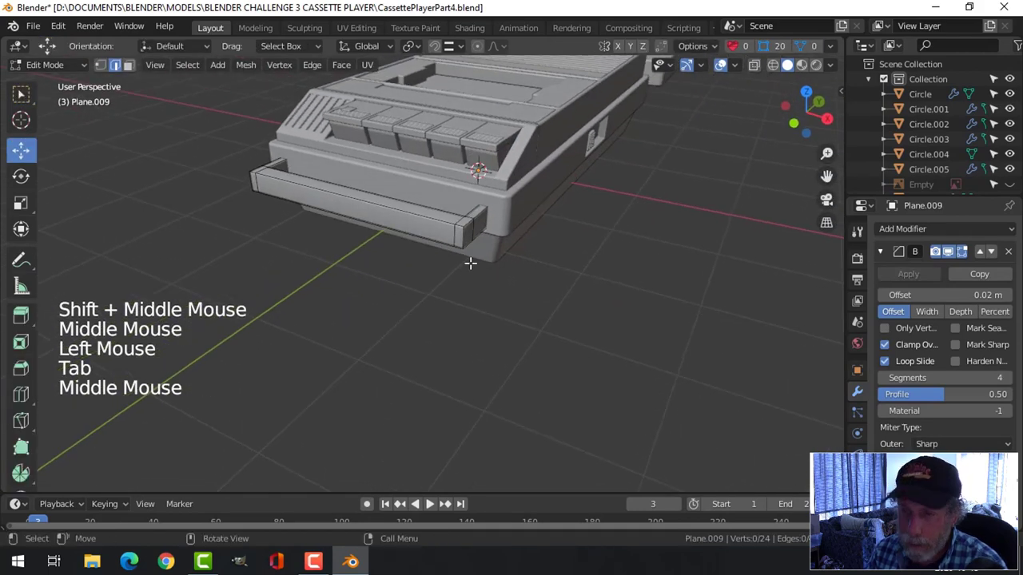
pyautogui.keyDown('alt'); pyautogui.keyDown('shift'); pyautogui.click(394, 210); pyautogui.keyUp('shift'); pyautogui.keyUp('alt')
pyautogui.moveTo(394, 209); pyautogui.dragTo(413, 237, button='middle')
pyautogui.hotkey('shift', 'd')
pyautogui.press('s')
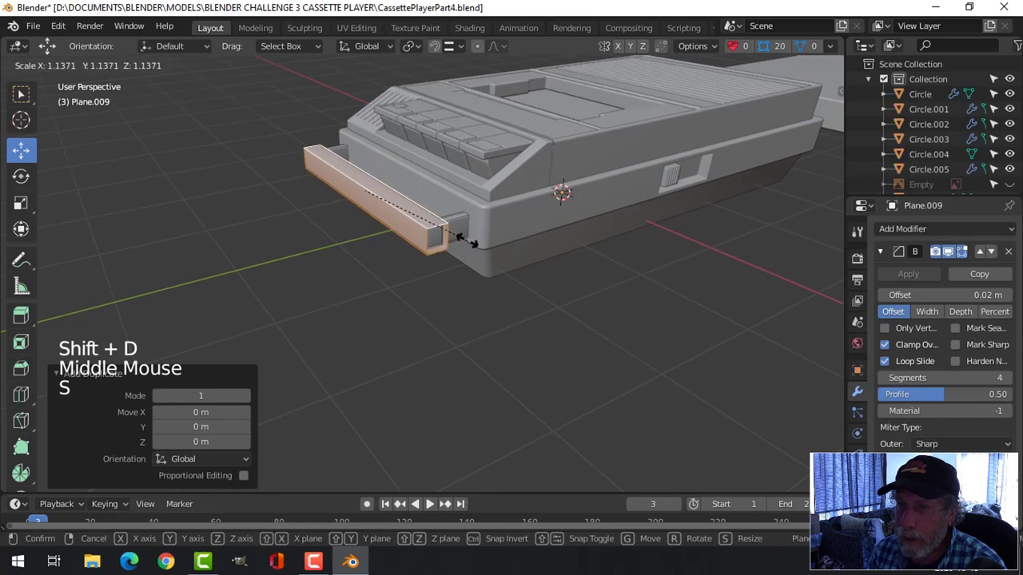
pyautogui.click(465, 241)
pyautogui.moveTo(451, 219); pyautogui.dragTo(386, 190, button='middle')
# Step: Separate the duplicated sleeve into its own object and set its origin to geometry
pyautogui.press('p')
pyautogui.click(474, 213)
pyautogui.press('Tab')
pyautogui.rightClick(381, 190)
pyautogui.moveTo(381, 190)
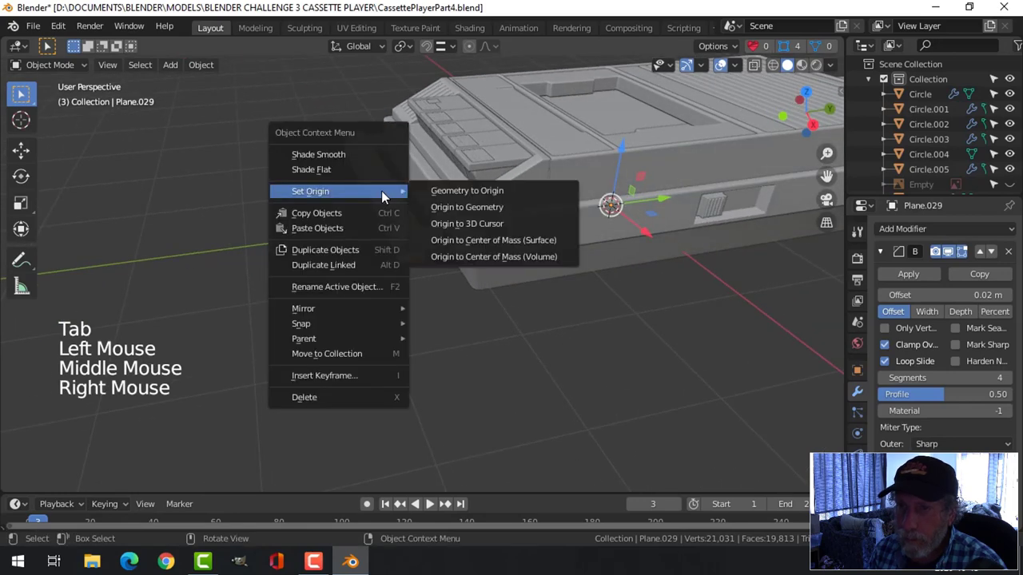
pyautogui.click(423, 206)
# Step: Fill both open ends of the handle sleeve with faces
pyautogui.scroll(2, 398, 196)
pyautogui.scroll(1, 398, 196)
pyautogui.moveTo(398, 197); pyautogui.dragTo(365, 204, button='middle')
pyautogui.press('Tab')
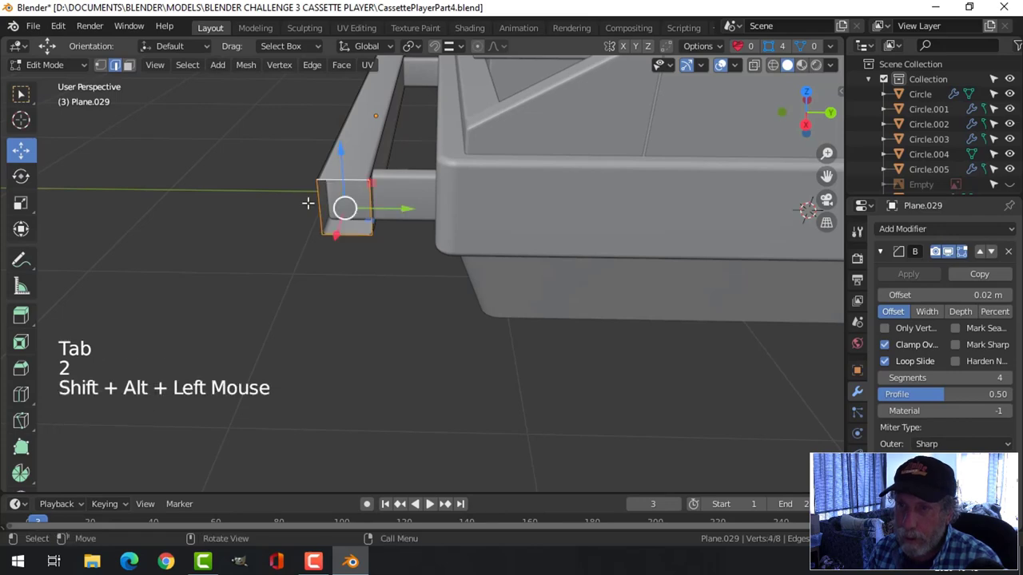
pyautogui.press('f')
pyautogui.hotkey('alt', 'a')
pyautogui.moveTo(273, 196); pyautogui.dragTo(305, 285, button='middle')
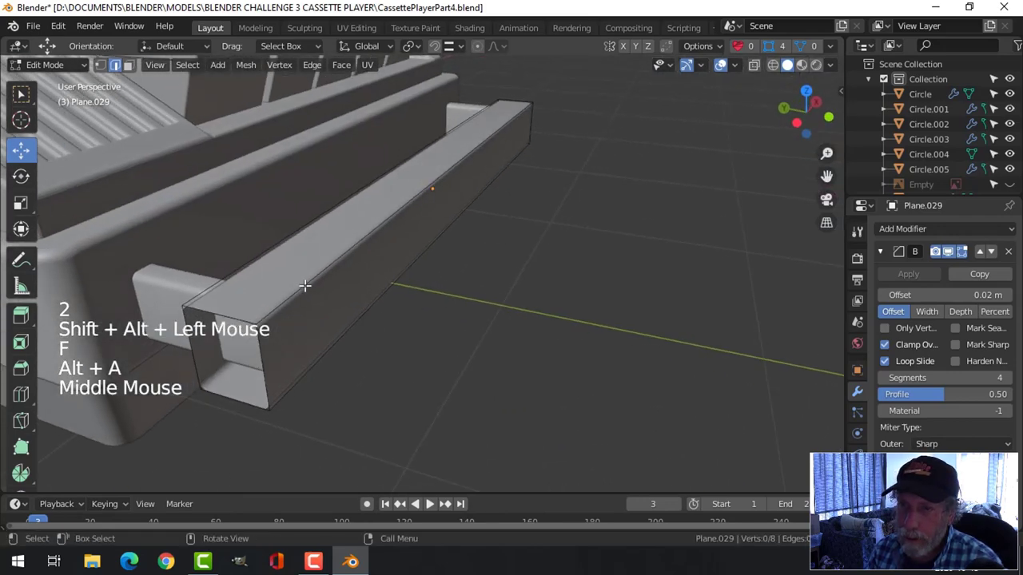
pyautogui.keyDown('alt'); pyautogui.keyDown('shift'); pyautogui.click(212, 320); pyautogui.keyUp('shift'); pyautogui.keyUp('alt')
pyautogui.press('f')
pyautogui.hotkey('alt', 'a')
pyautogui.moveTo(389, 287); pyautogui.dragTo(334, 291, button='middle')
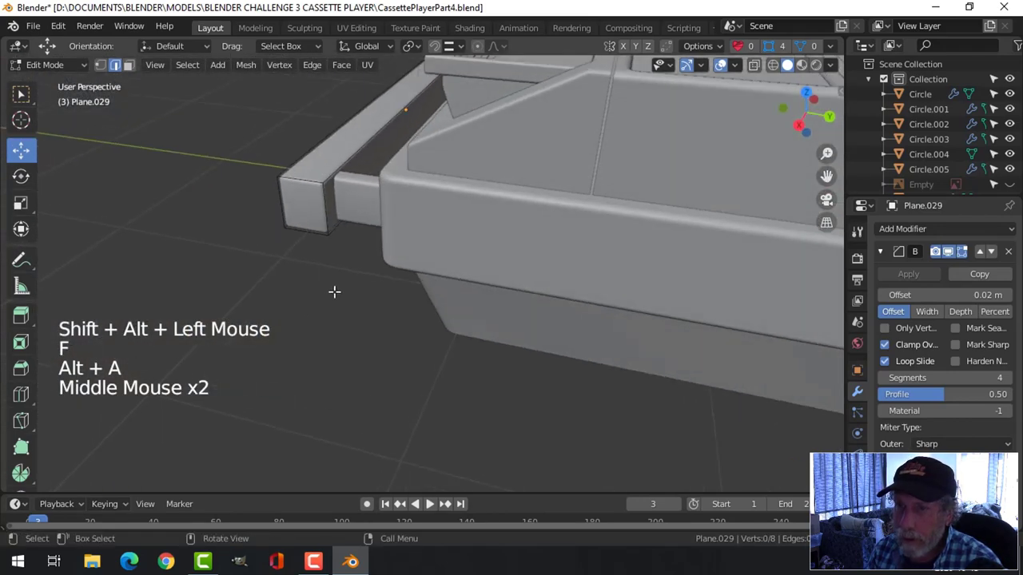
# Step: Delete the sleeve's long face that faces the player body
pyautogui.click(368, 152)
pyautogui.moveTo(368, 152); pyautogui.dragTo(422, 215, button='middle')
pyautogui.moveTo(444, 120); pyautogui.dragTo(449, 120)
pyautogui.press('x')
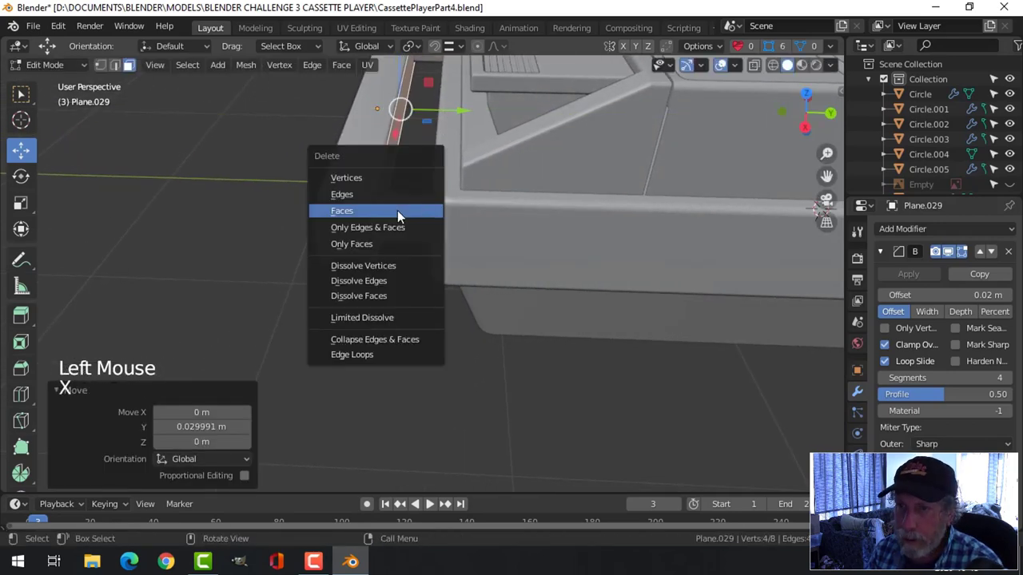
pyautogui.click(397, 210)
pyautogui.moveTo(397, 211); pyautogui.dragTo(391, 249, button='middle')
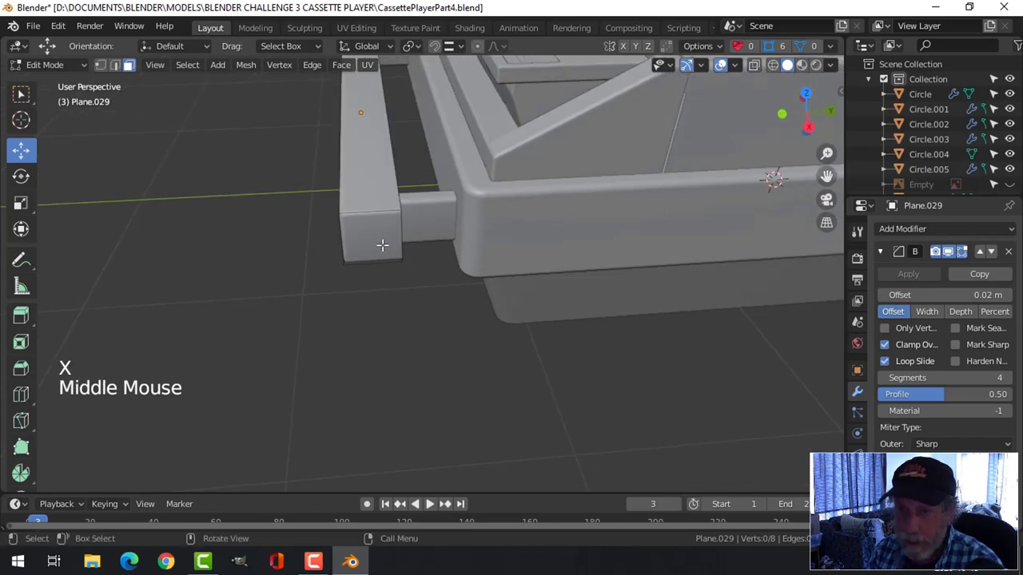
# Step: Flare the sleeve's open edge loop by scaling it 1.032, and enlarge it slightly along Z
pyautogui.moveTo(428, 268); pyautogui.dragTo(543, 255, button='middle')
pyautogui.press('s')
pyautogui.click(455, 251)
pyautogui.press('s')
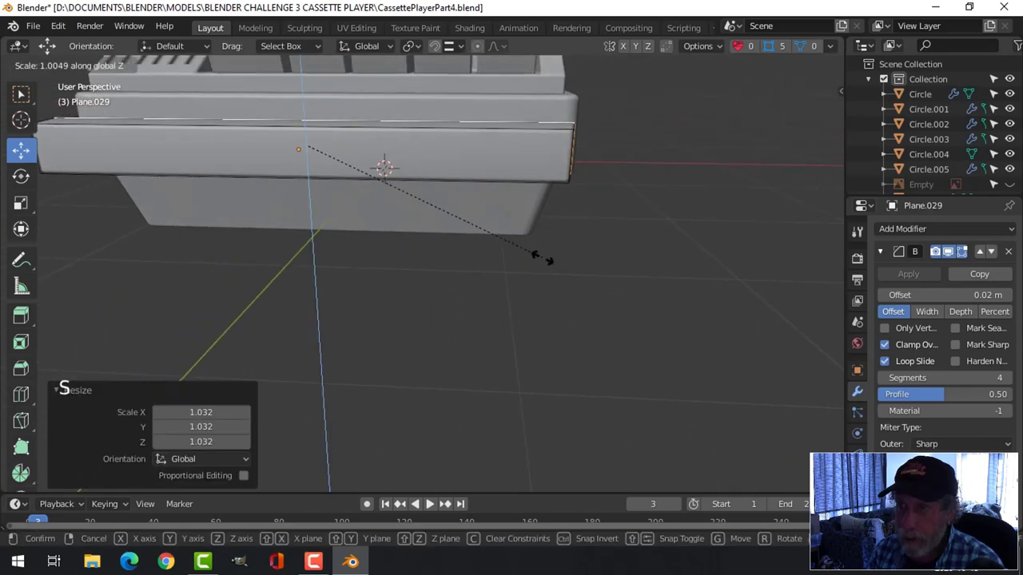
pyautogui.moveTo(551, 275); pyautogui.dragTo(572, 364, button='middle')
pyautogui.hotkey('alt', 'a')
pyautogui.press('Tab')
pyautogui.scroll(-4, 500, 257)
pyautogui.hotkey('alt', 'a')
# Step: In a top wireframe view, scale the whole handle sleeve to 0.943 along X and 0.857 along Y
pyautogui.scroll(3, 516, 272)
pyautogui.click(527, 291)
pyautogui.keyDown('shift'); pyautogui.moveTo(527, 291); pyautogui.dragTo(598, 328, button='middle'); pyautogui.keyUp('shift')
pyautogui.press('KP_7')
pyautogui.press('Tab')
pyautogui.press('a')
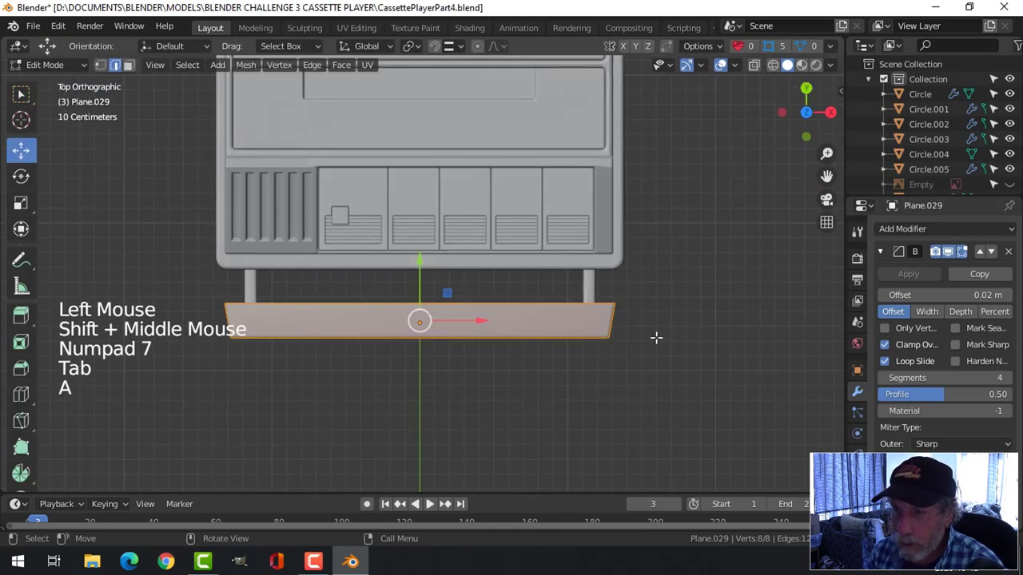
pyautogui.press('z')
pyautogui.scroll(2, 692, 355)
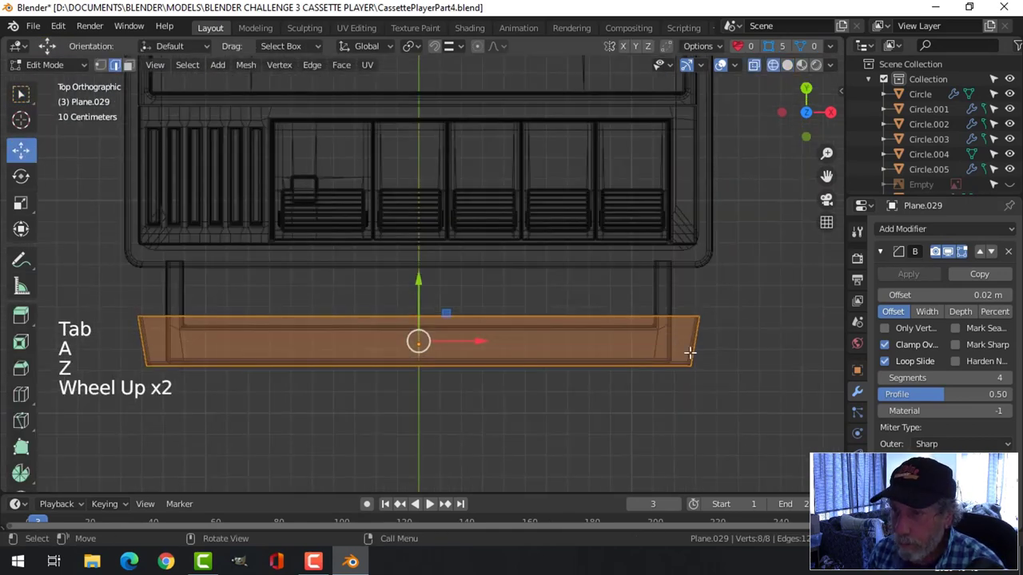
pyautogui.scroll(-1, 682, 357)
pyautogui.press('s')
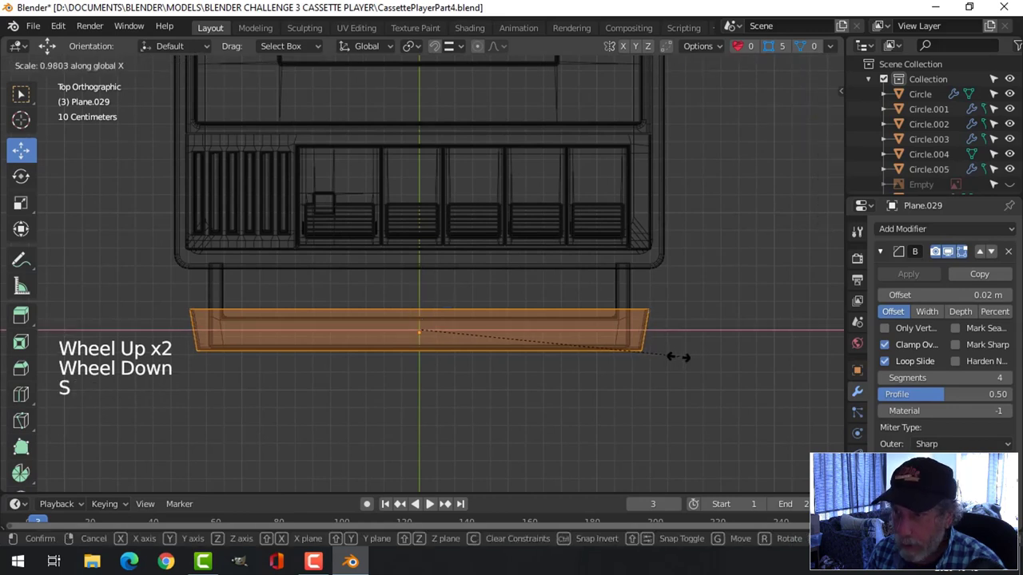
pyautogui.click(668, 360)
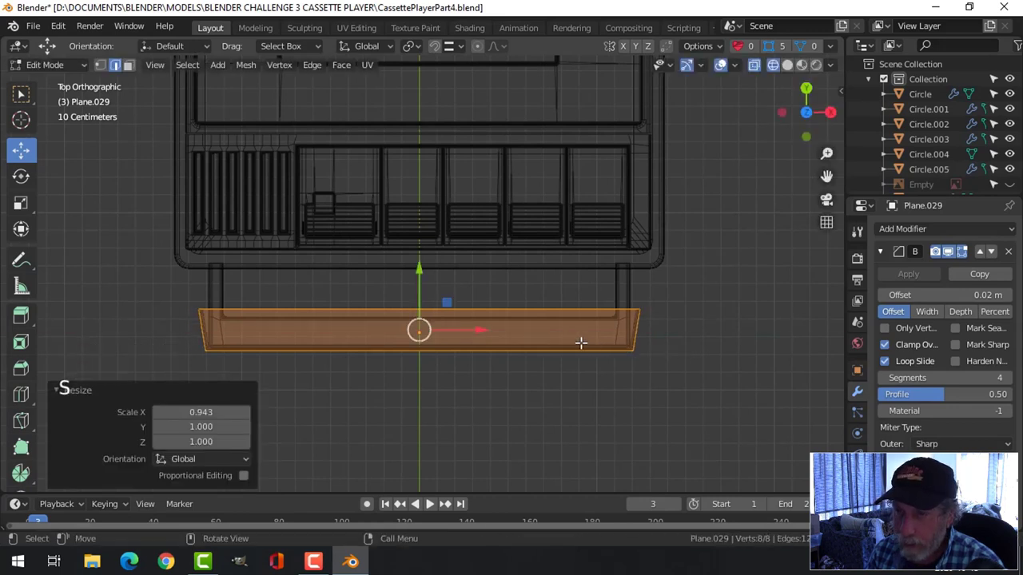
pyautogui.press('s')
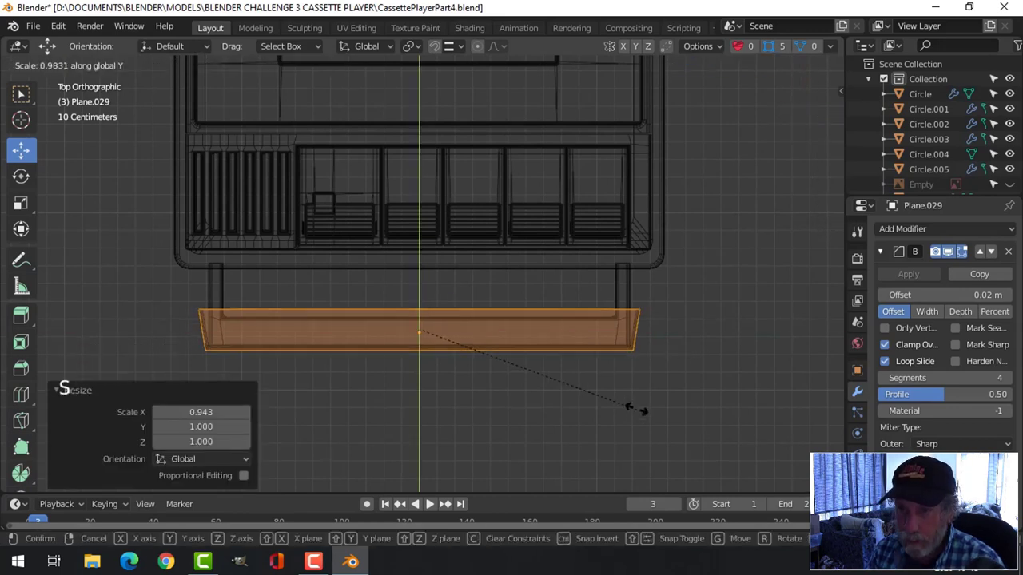
pyautogui.click(610, 393)
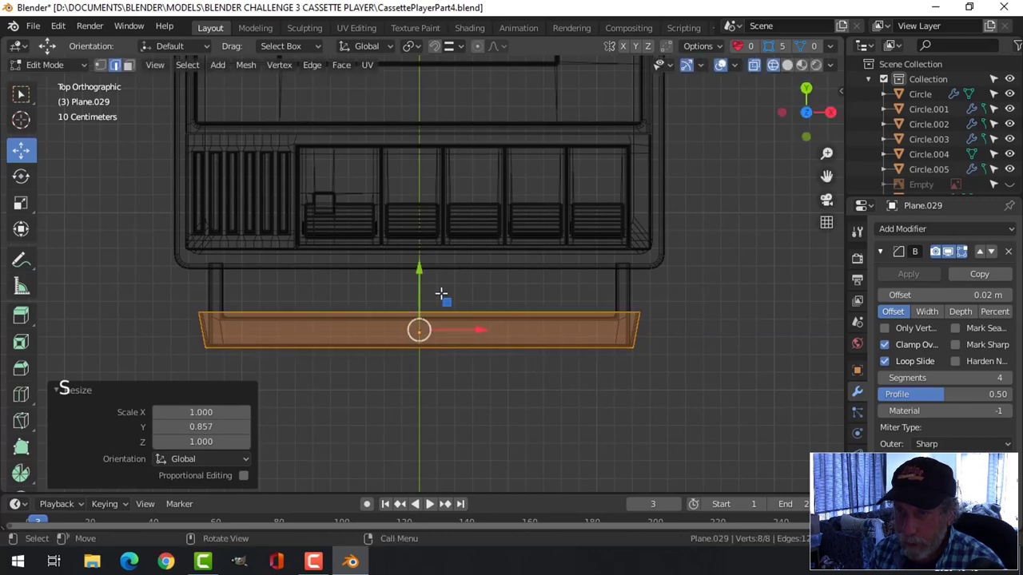
# Step: Move the handle sleeve slightly along Y away from the player body and return to solid shading in Object Mode
pyautogui.moveTo(419, 271); pyautogui.dragTo(419, 278)
pyautogui.hotkey('alt', 'a')
pyautogui.moveTo(612, 327)
pyautogui.mouseDown(button='middle')
pyautogui.moveTo(632, 341)
pyautogui.moveTo(591, 311)
pyautogui.moveTo(480, 343)
pyautogui.moveTo(459, 333)
pyautogui.moveTo(528, 313)
pyautogui.moveTo(498, 334)
pyautogui.moveTo(461, 326)
pyautogui.moveTo(442, 335)
pyautogui.moveTo(459, 361)
pyautogui.moveTo(418, 347)
pyautogui.moveTo(494, 323)
pyautogui.moveTo(424, 314)
pyautogui.moveTo(541, 335)
pyautogui.moveTo(479, 311)
pyautogui.mouseUp(button='middle')
pyautogui.press('z')
pyautogui.press('Tab')
pyautogui.scroll(-1, 474, 344)
pyautogui.scroll(-2, 474, 345)
pyautogui.hotkey('alt', 'a')
# Step: Fill the handle sleeve's open side facing the player body with a face
pyautogui.scroll(-3, 498, 333)
pyautogui.scroll(2, 417, 347)
pyautogui.scroll(1, 551, 339)
pyautogui.moveTo(479, 312); pyautogui.dragTo(336, 254, button='middle')
pyautogui.scroll(2, 337, 254)
pyautogui.click(270, 213)
pyautogui.press('Tab')
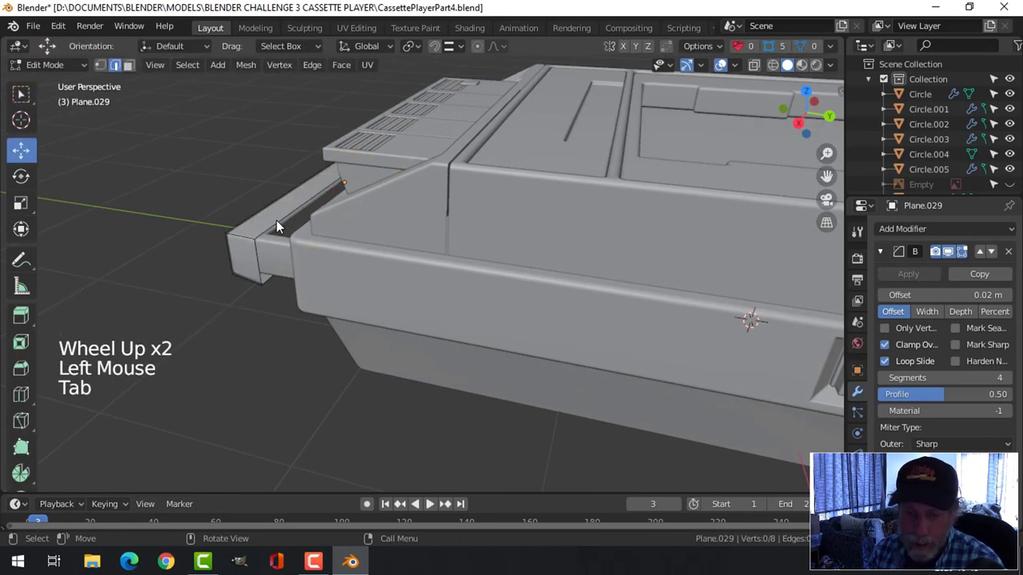
pyautogui.keyDown('alt'); pyautogui.keyDown('shift'); pyautogui.click(278, 224); pyautogui.keyUp('shift'); pyautogui.keyUp('alt')
pyautogui.press('f')
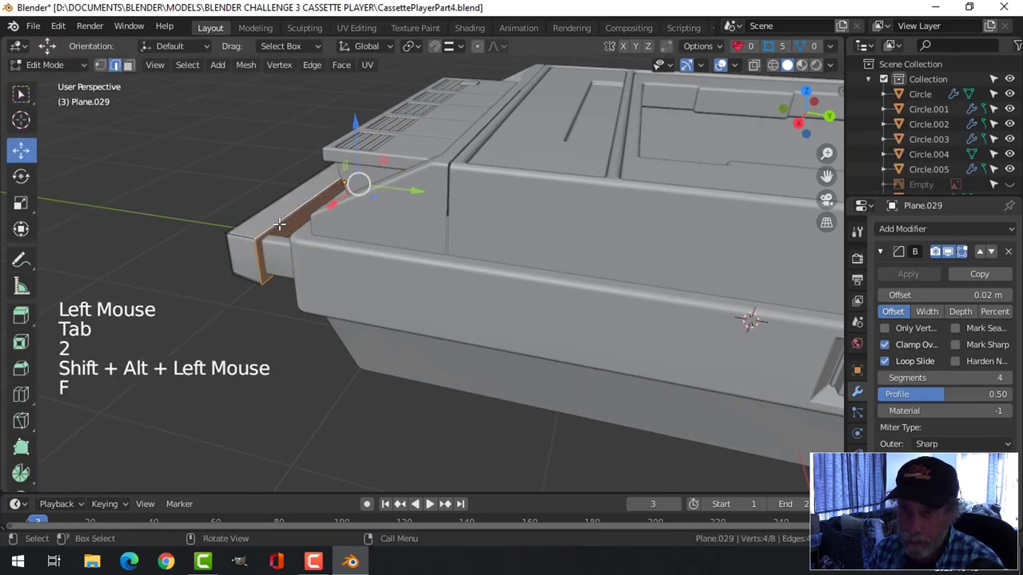
pyautogui.hotkey('alt', 'a')
pyautogui.press('Tab')
pyautogui.hotkey('alt', 'a')
# Step: Examine the closed handle sleeve and the whole cassette player from several angles
pyautogui.scroll(-3, 269, 247)
pyautogui.moveTo(269, 253); pyautogui.dragTo(519, 329, button='middle')
pyautogui.scroll(-1, 475, 307)
pyautogui.moveTo(519, 329); pyautogui.dragTo(633, 305, button='middle')
pyautogui.scroll(-2, 633, 304)
pyautogui.keyDown('shift'); pyautogui.moveTo(481, 302); pyautogui.dragTo(559, 304, button='middle'); pyautogui.keyUp('shift')
pyautogui.moveTo(559, 304); pyautogui.dragTo(435, 236, button='middle')
pyautogui.scroll(2, 513, 311)
pyautogui.scroll(1, 482, 344)
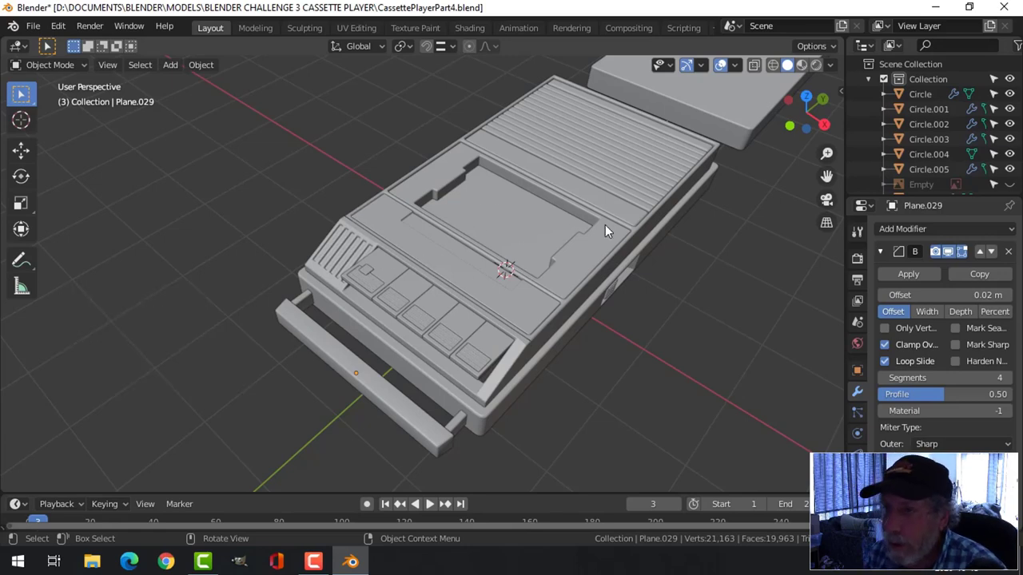
# Step: Delete the spare body block behind the cassette player and save the file
pyautogui.scroll(-1, 604, 225)
pyautogui.keyDown('shift'); pyautogui.moveTo(605, 225); pyautogui.dragTo(534, 268, button='middle'); pyautogui.keyUp('shift')
pyautogui.click(623, 212)
pyautogui.press('x')
pyautogui.click(623, 214)
pyautogui.hotkey('ctrl', 's')
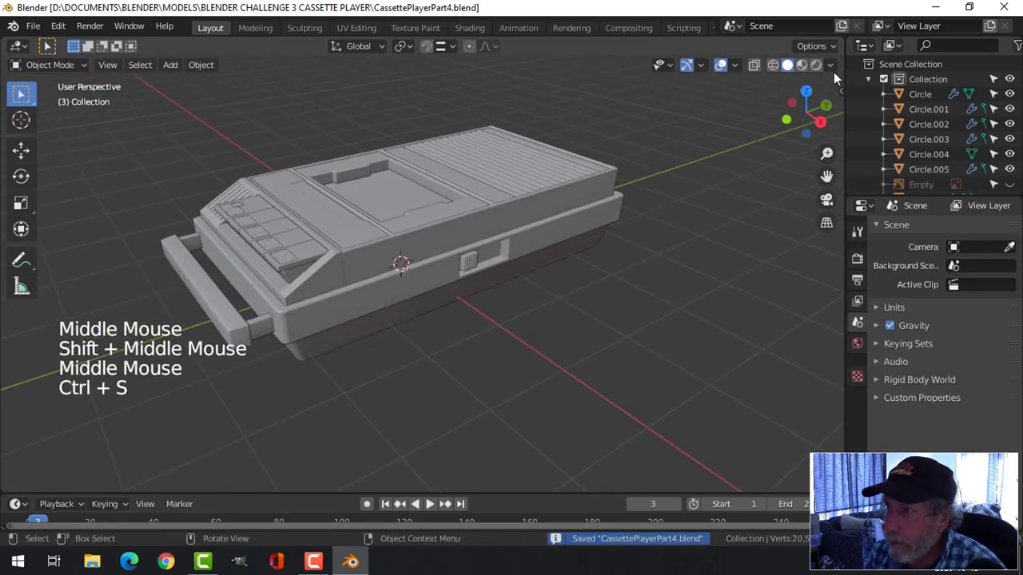
# Step: Enable Shadow and Cavity in the viewport shading and view the side switch up close
pyautogui.click(830, 65)
pyautogui.click(748, 388)
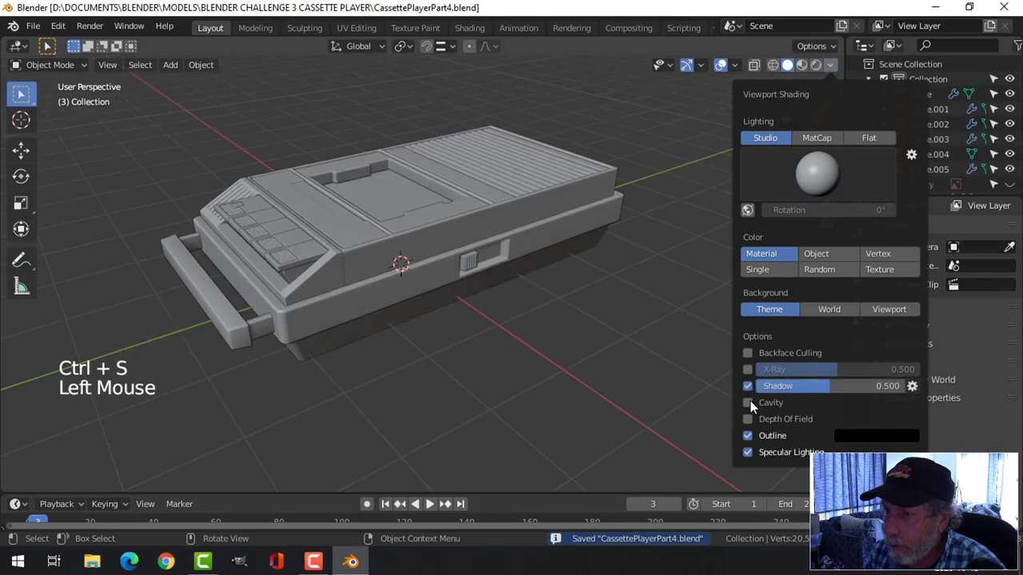
pyautogui.scroll(3, 487, 351)
pyautogui.moveTo(487, 351); pyautogui.dragTo(472, 326, button='middle')
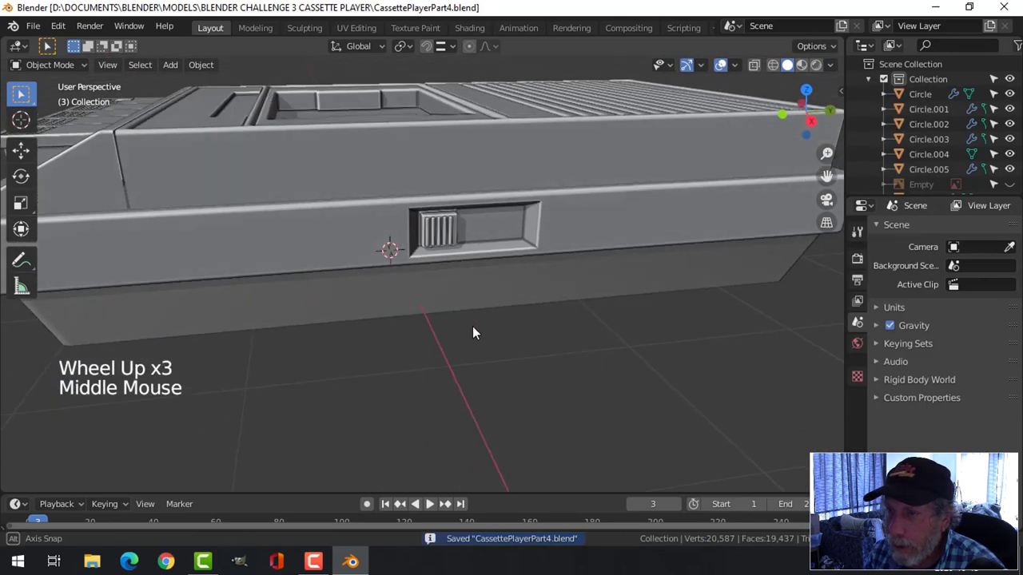
# Step: Display face orientation and recalculate all of the ribbed side switch's normals to the outside
pyautogui.click(734, 66)
pyautogui.click(675, 337)
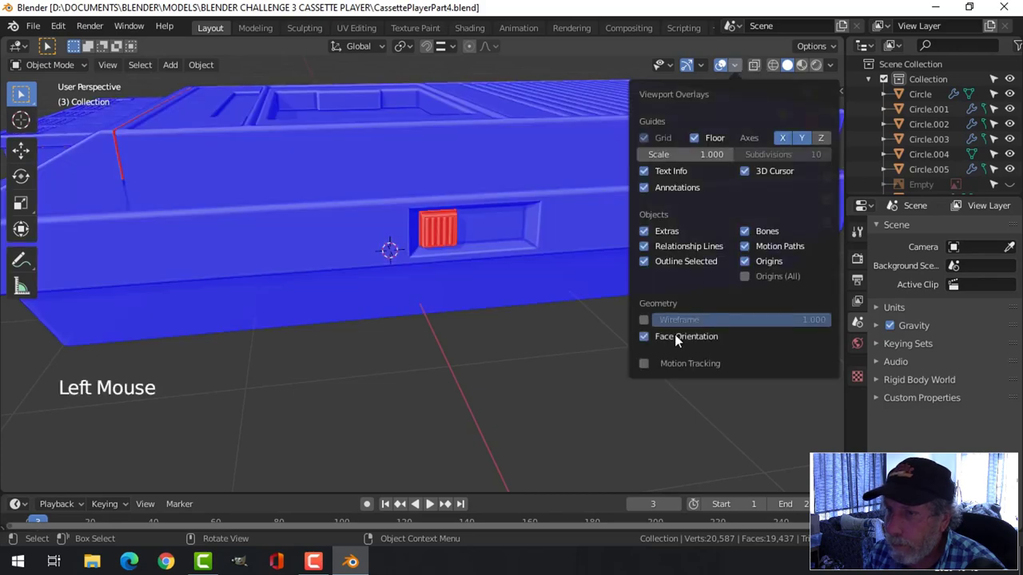
pyautogui.click(435, 232)
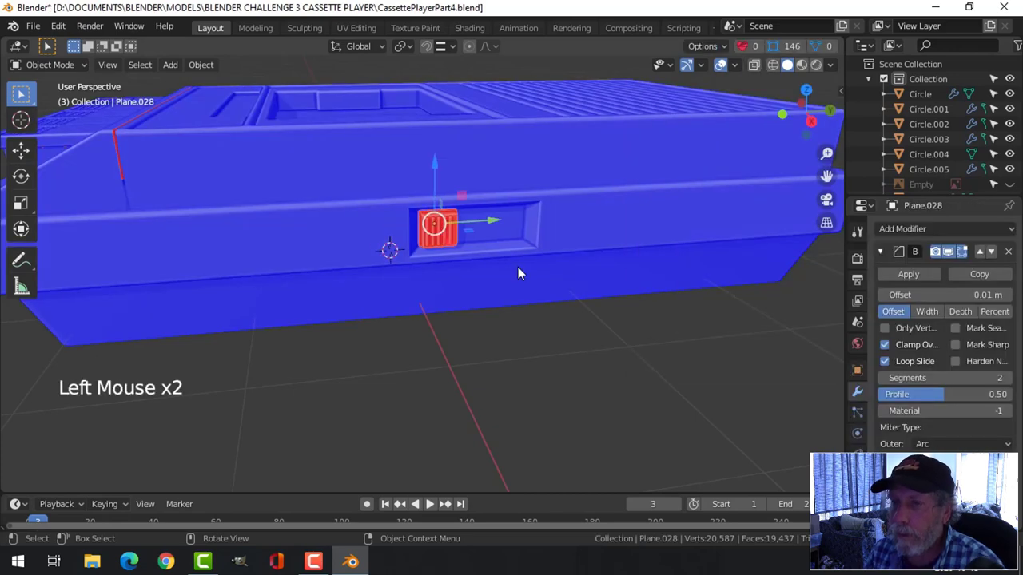
pyautogui.press('Tab')
pyautogui.press('a')
pyautogui.hotkey('alt', 'n')
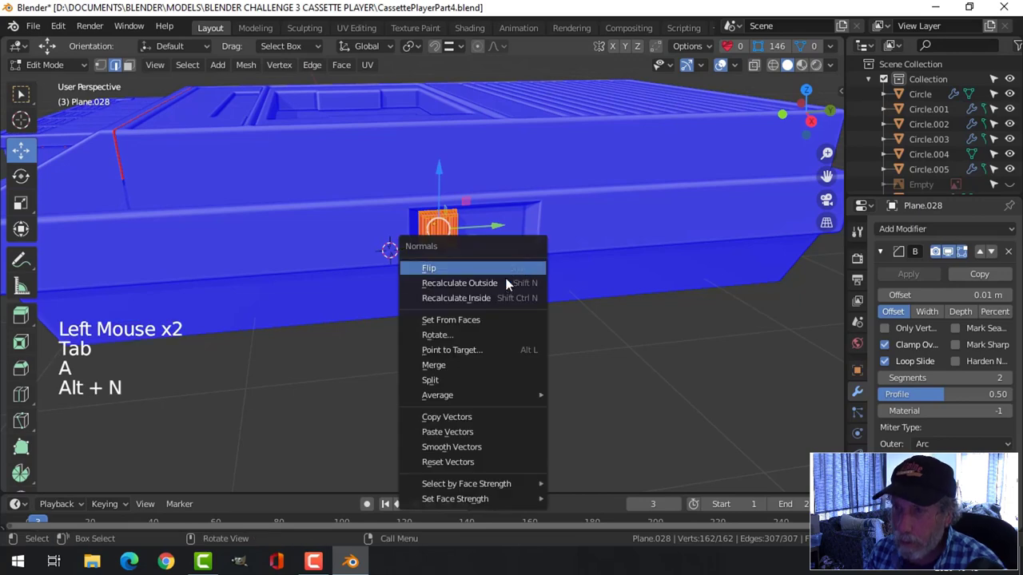
pyautogui.click(507, 282)
pyautogui.hotkey('alt', 'a')
pyautogui.press('Tab')
pyautogui.hotkey('alt', 'a')
pyautogui.scroll(-2, 498, 267)
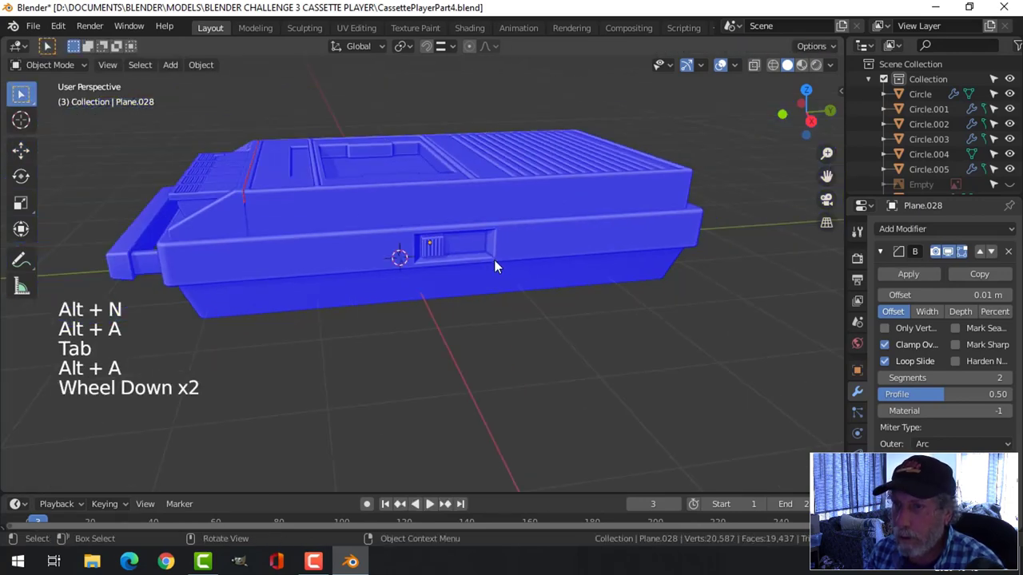
# Step: Turn off the face orientation display, hide the viewport gizmos and overlays, and view the whole player
pyautogui.moveTo(493, 261); pyautogui.dragTo(580, 192, button='middle')
pyautogui.click(734, 65)
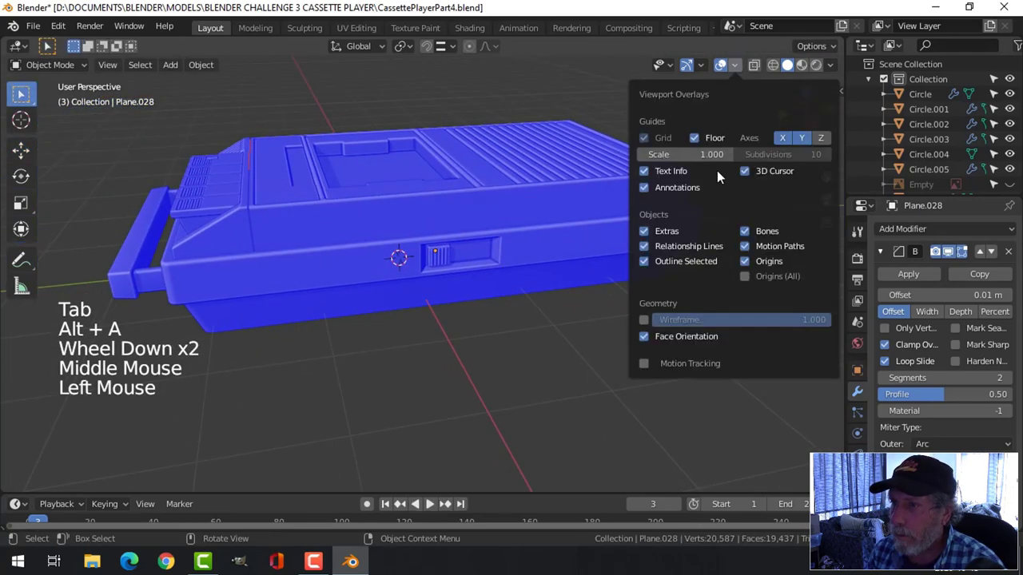
pyautogui.click(674, 333)
pyautogui.moveTo(418, 304); pyautogui.dragTo(529, 275, button='middle')
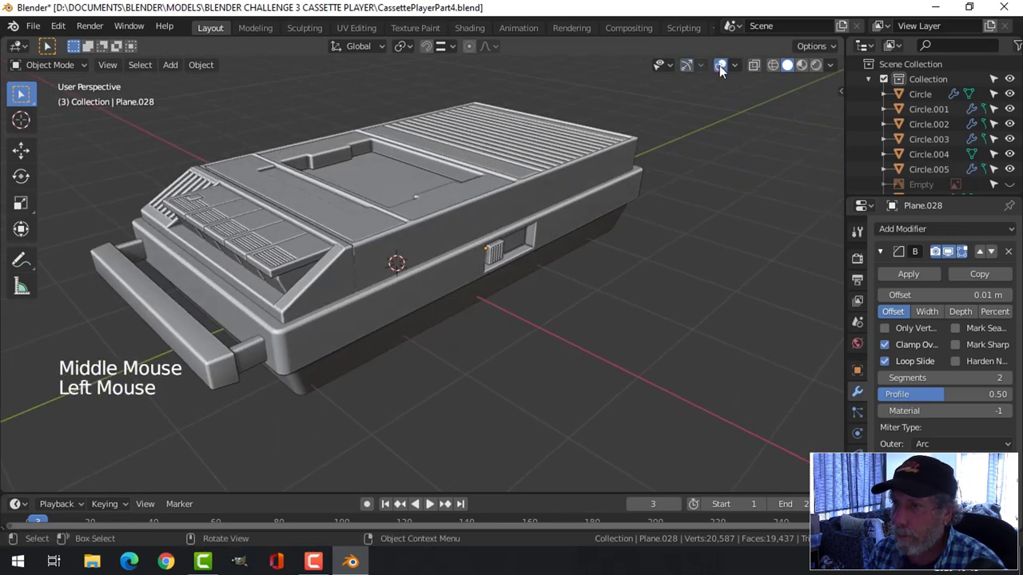
pyautogui.moveTo(699, 252); pyautogui.dragTo(488, 281, button='middle')
pyautogui.scroll(-3, 583, 254)
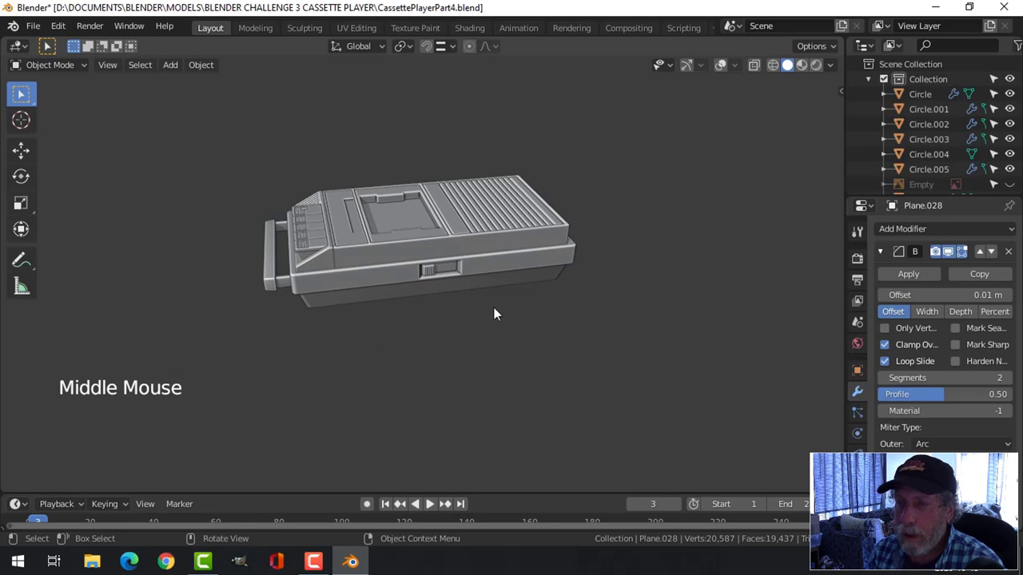